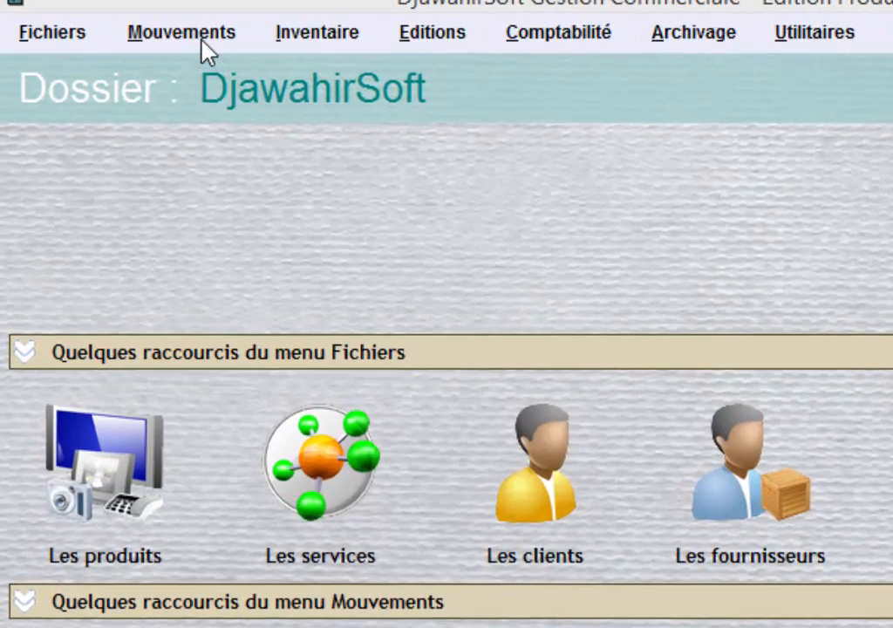
- Open the supplier credit notes list (Avoir Fournisseur) and start a new credit note
{"action": "left_click", "coordinate": [203, 40]}
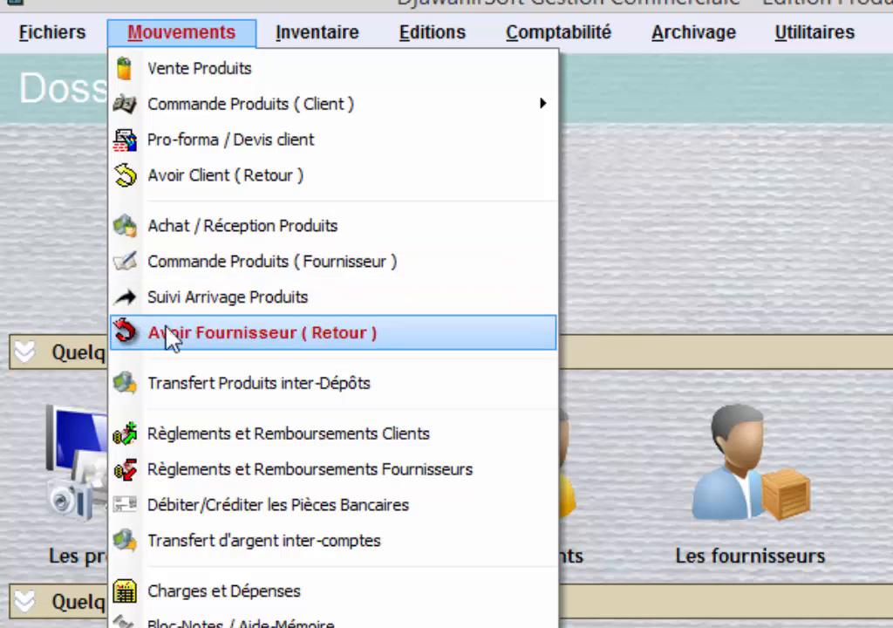
{"action": "left_click", "coordinate": [398, 345]}
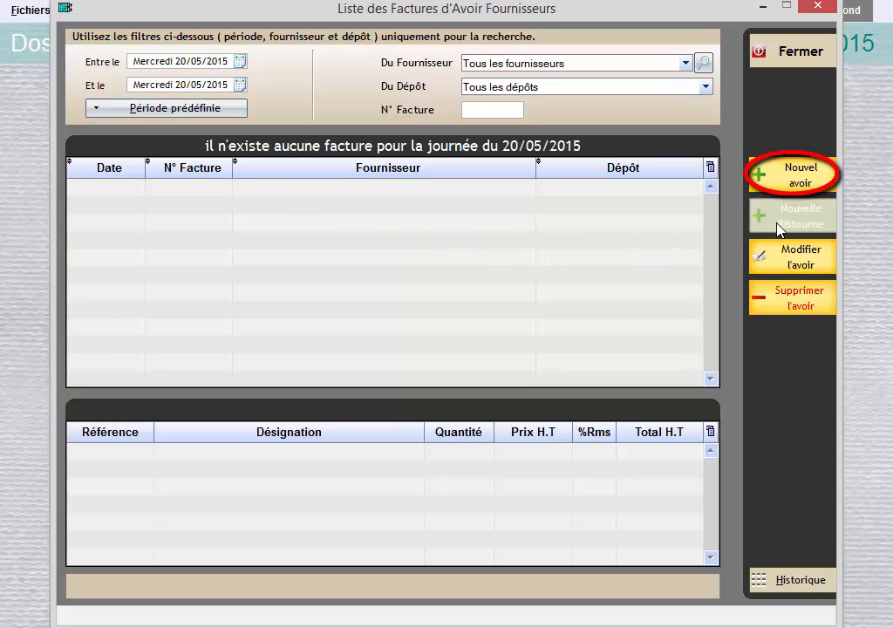
{"action": "left_click", "coordinate": [795, 190]}
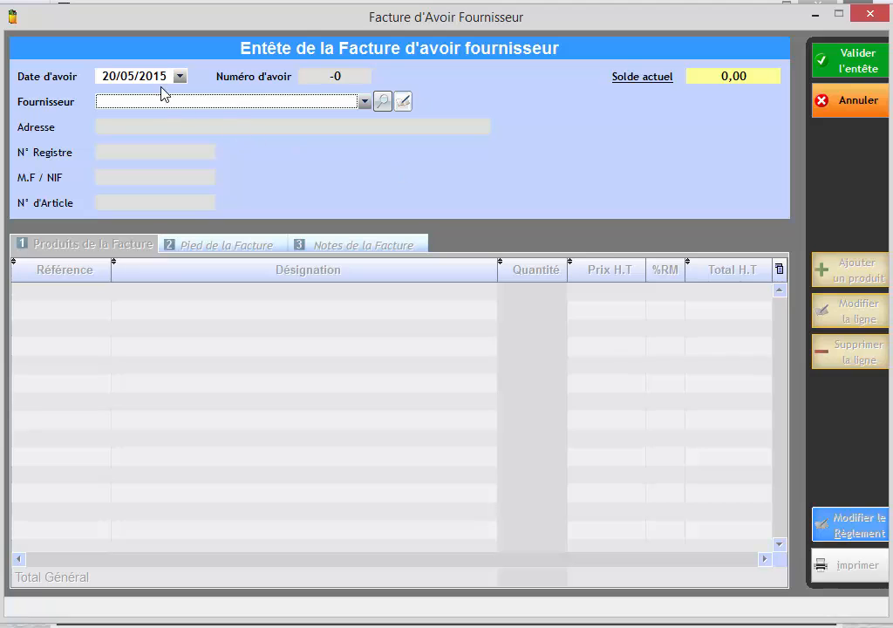
- Search suppliers for "SAR", choose SARL BEST -LAPTOP as the credit note's supplier, and validate the header
{"action": "left_click", "coordinate": [160, 77]}
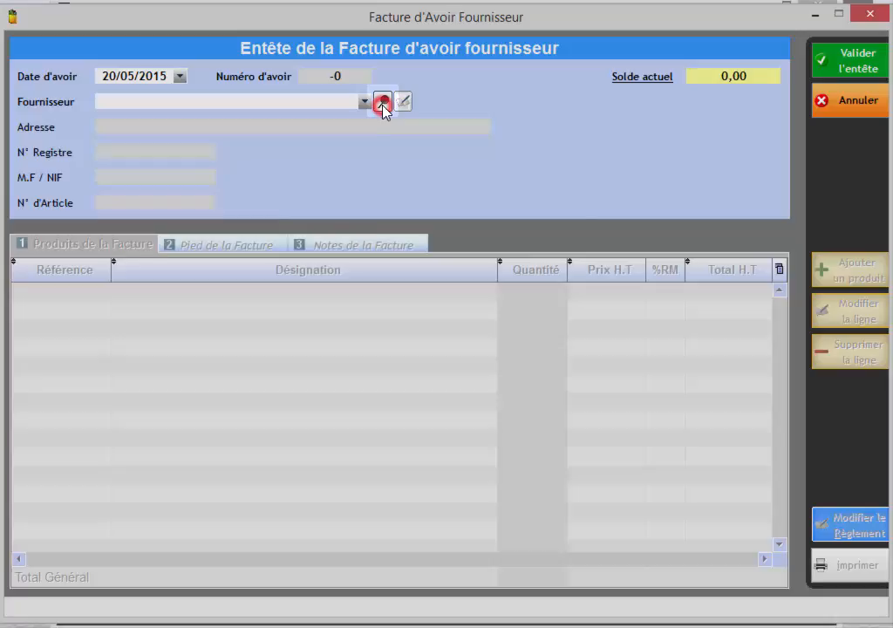
{"action": "left_click", "coordinate": [383, 103]}
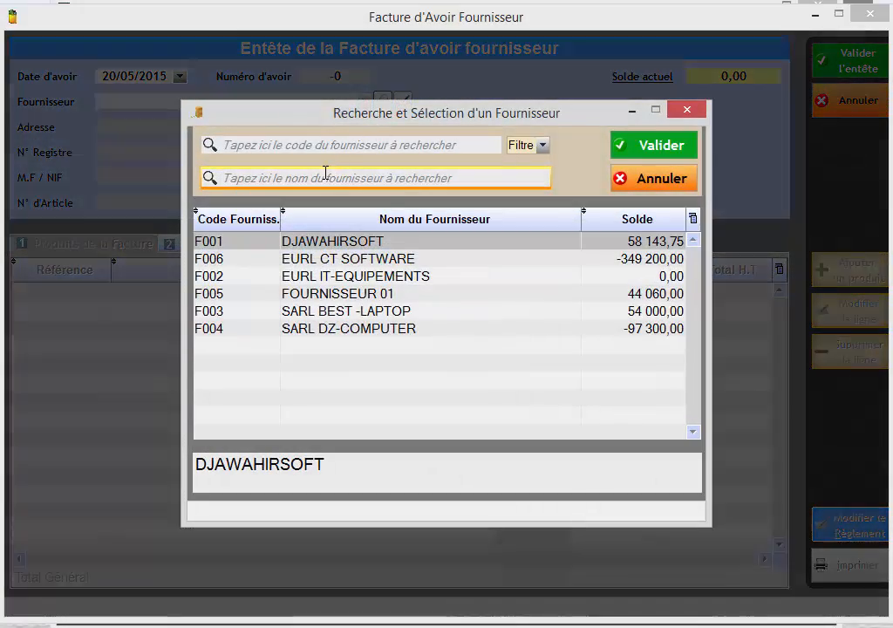
{"action": "left_click", "coordinate": [322, 175]}
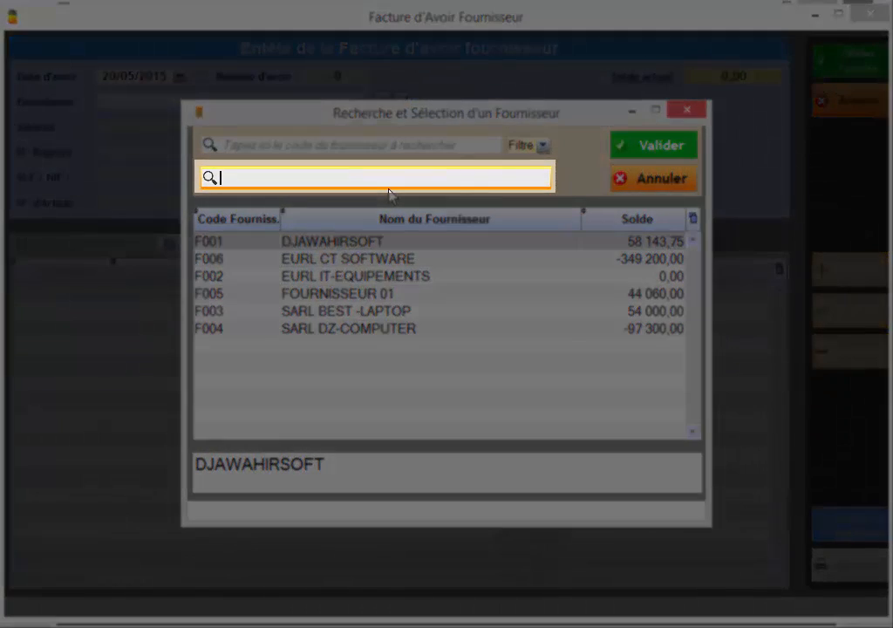
{"action": "type", "text": "SAR"}
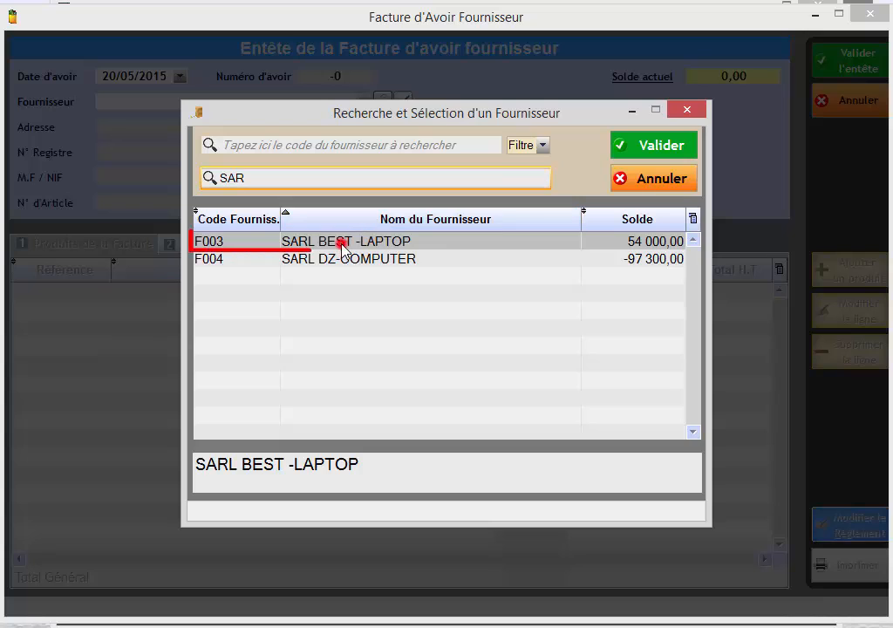
{"action": "left_click", "coordinate": [342, 250]}
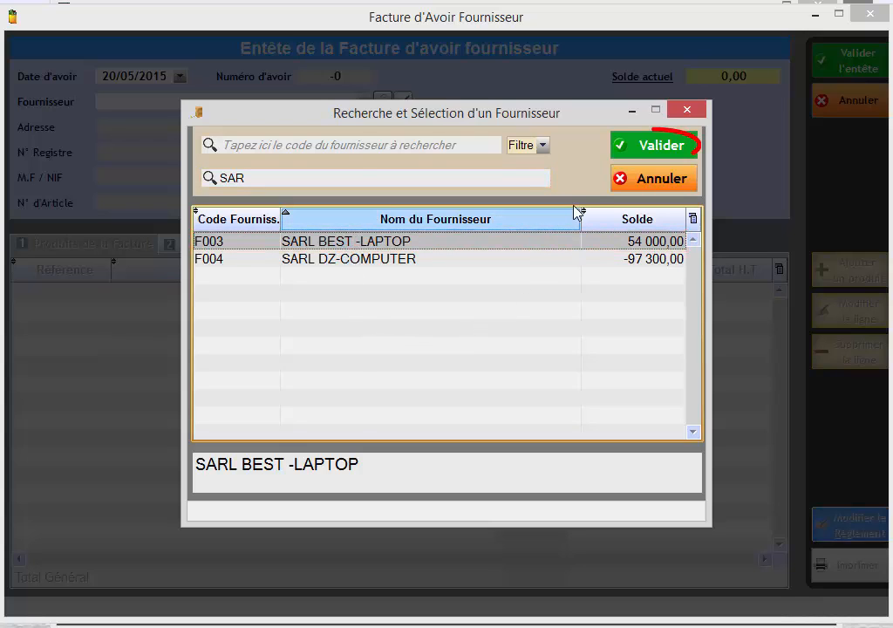
{"action": "left_click", "coordinate": [643, 154]}
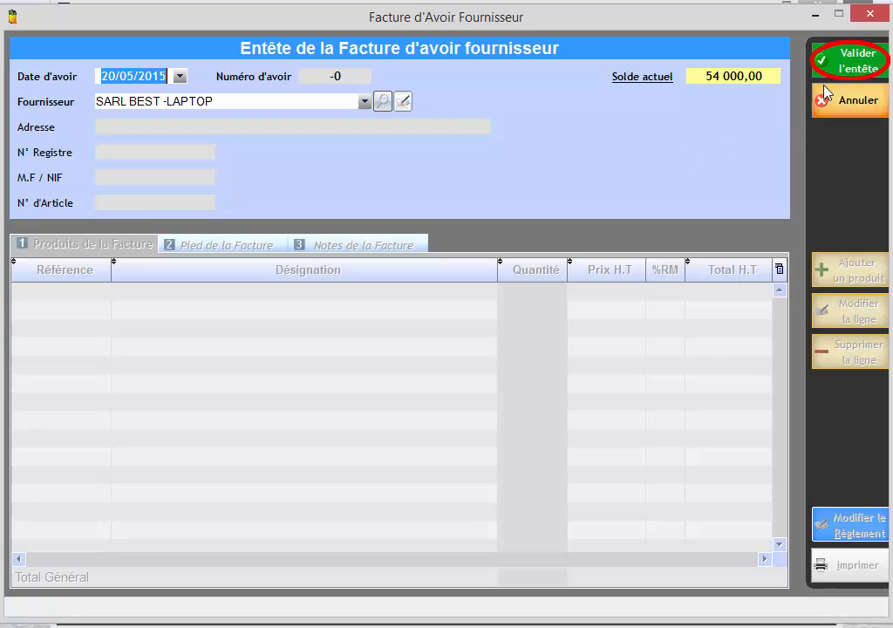
{"action": "left_click", "coordinate": [842, 65]}
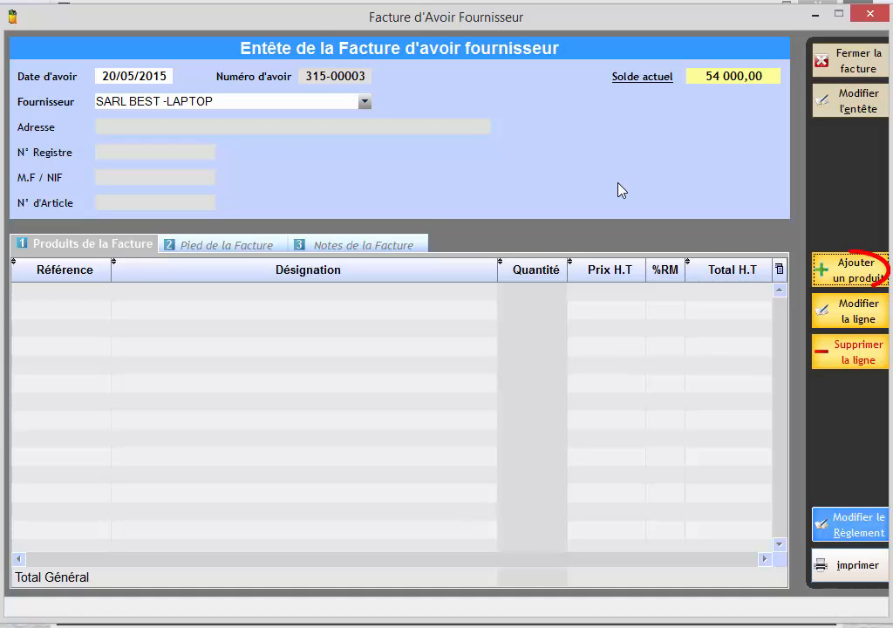
- Search products for "LEN I7" and add 2 LAPTOP LENOVO CORE I7 from the 12/05/2015 purchase to the credit note
{"action": "left_click", "coordinate": [834, 272]}
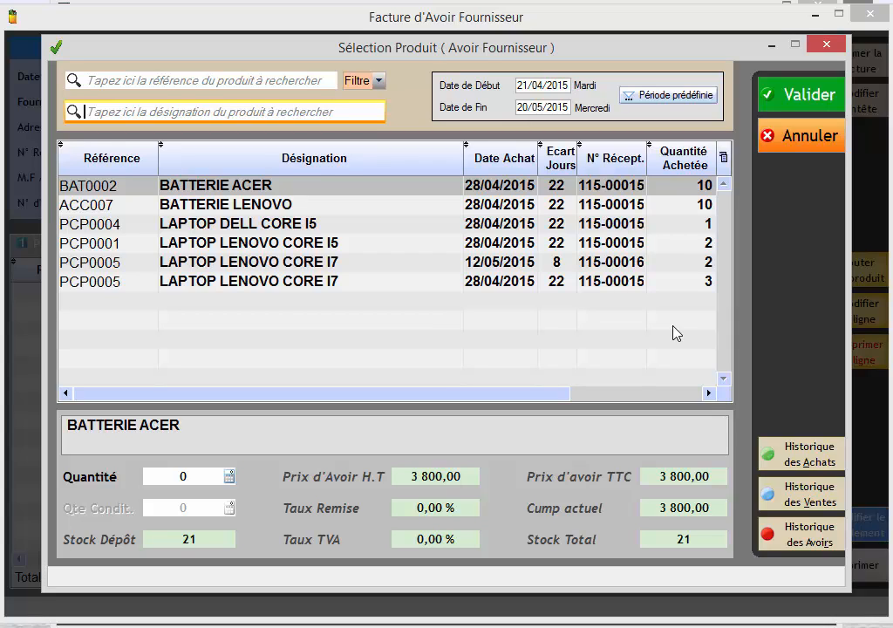
{"action": "left_click", "coordinate": [258, 108]}
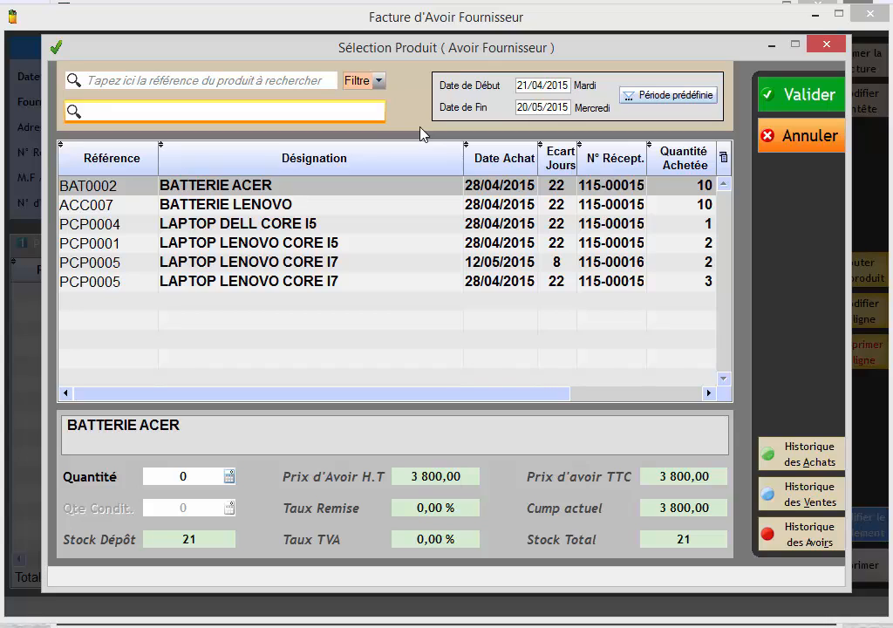
{"action": "type", "text": "LEN"}
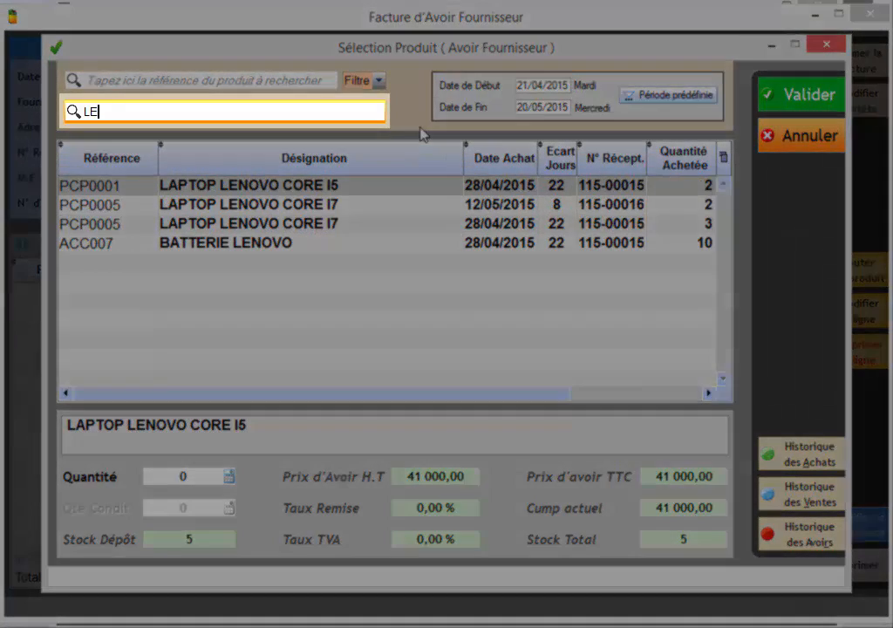
{"action": "type", "text": " I7"}
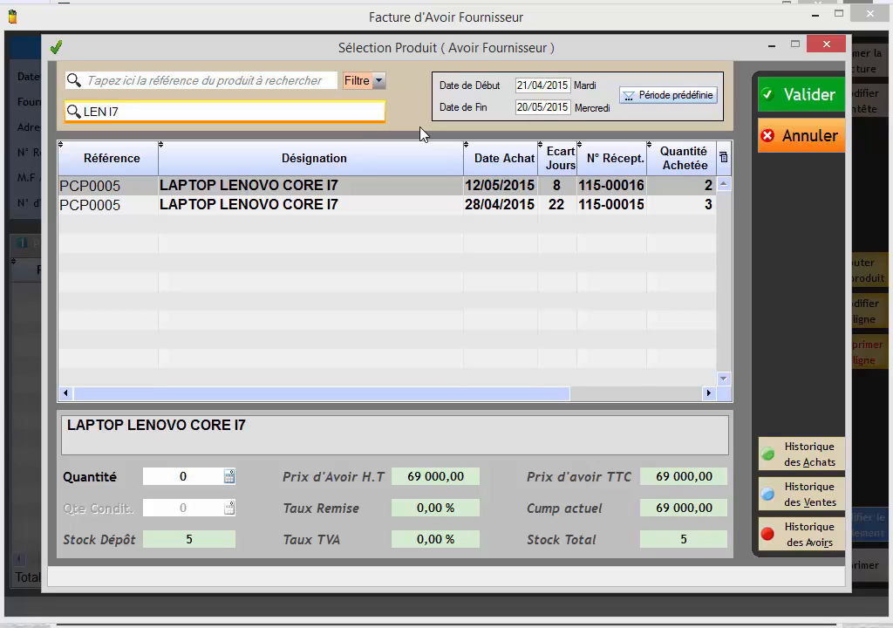
{"action": "left_click", "coordinate": [340, 186]}
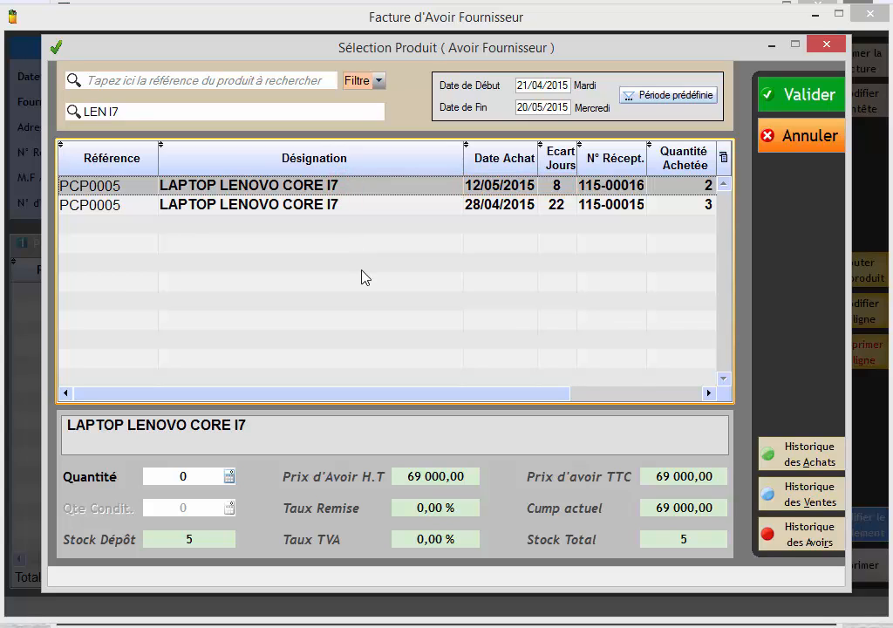
{"action": "key", "text": "Return"}
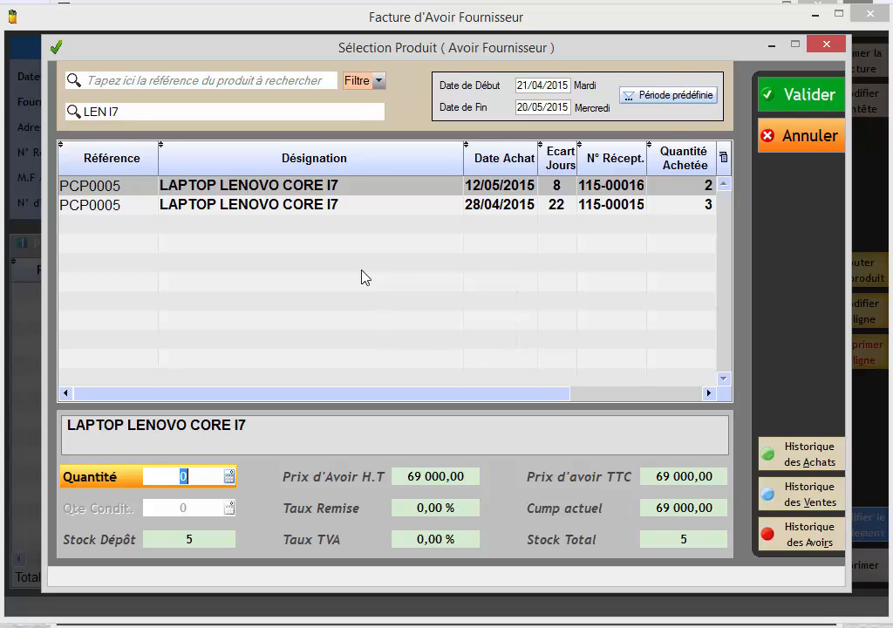
{"action": "type", "text": "2"}
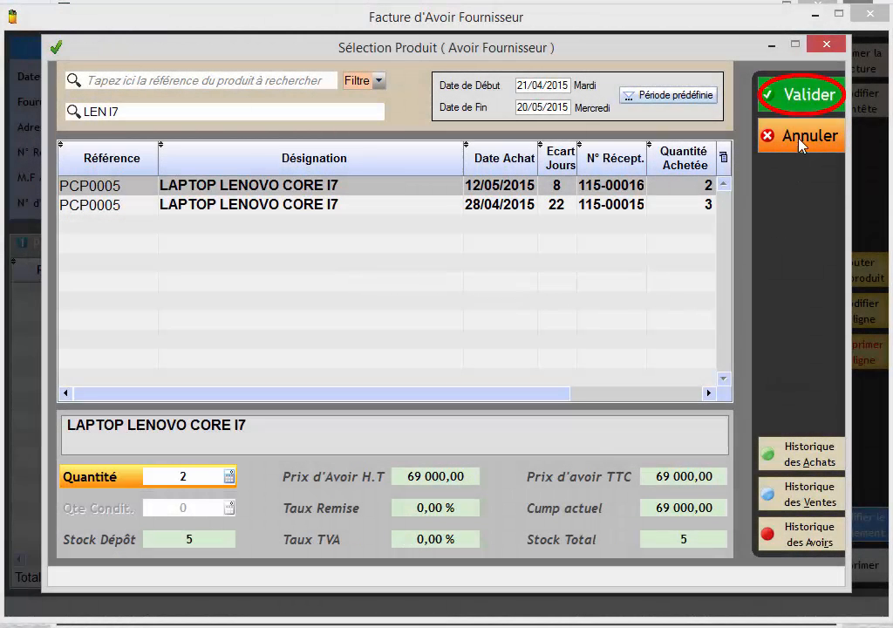
{"action": "left_click", "coordinate": [803, 96]}
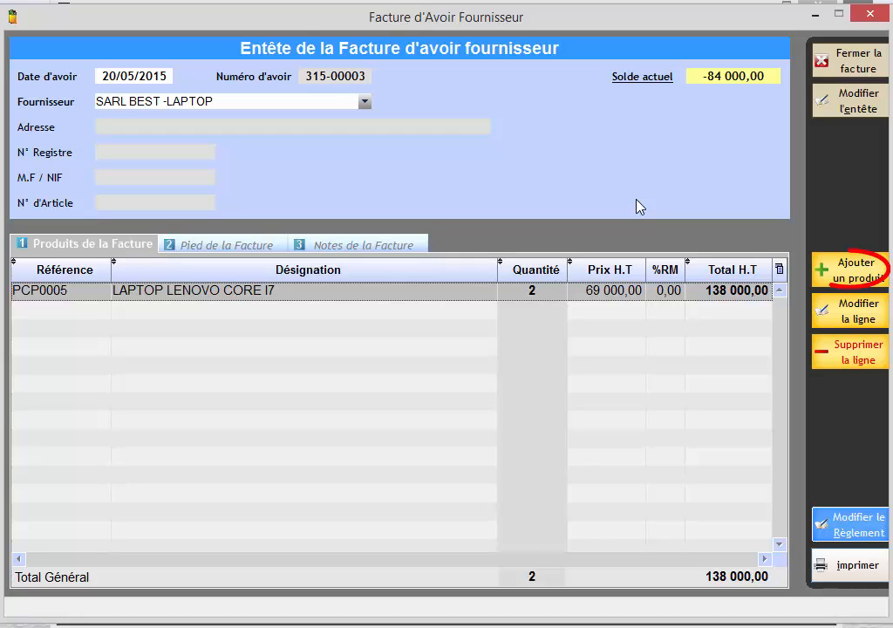
- Set the purchase period to Année en cours, search "AC BAT", and add 5 BATTERIE ACER from the 17/04/2015 purchase to the credit note
{"action": "left_click", "coordinate": [870, 269]}
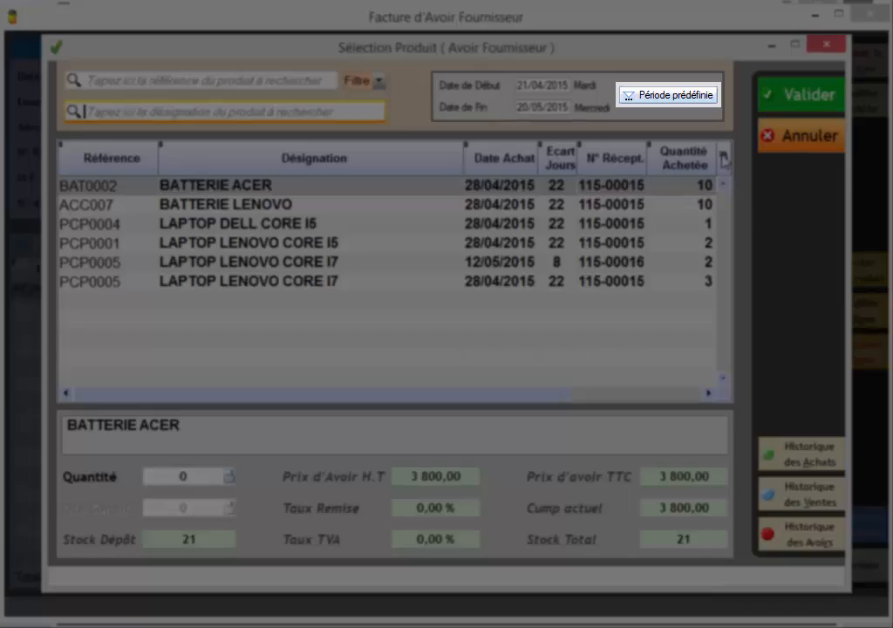
{"action": "left_click", "coordinate": [706, 96]}
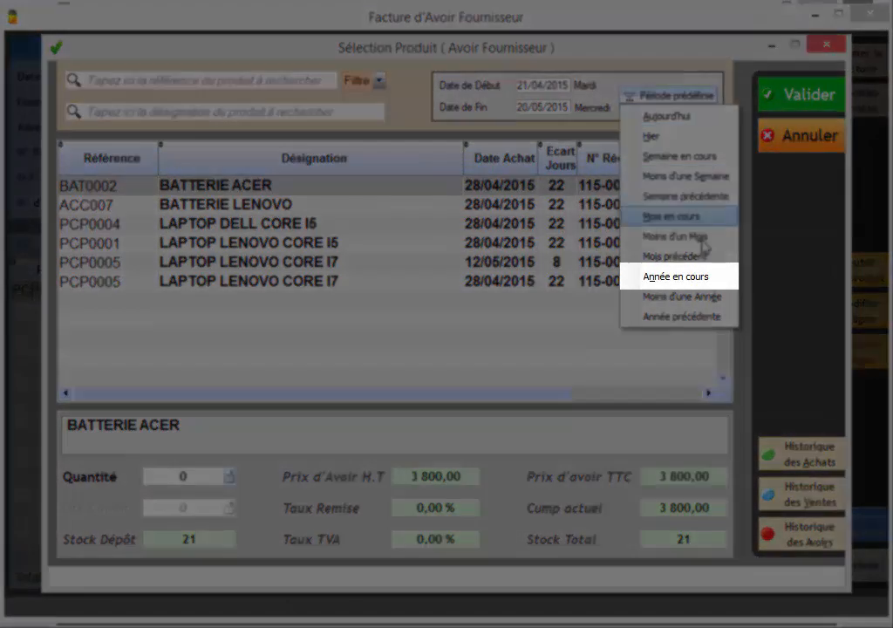
{"action": "left_click", "coordinate": [695, 276]}
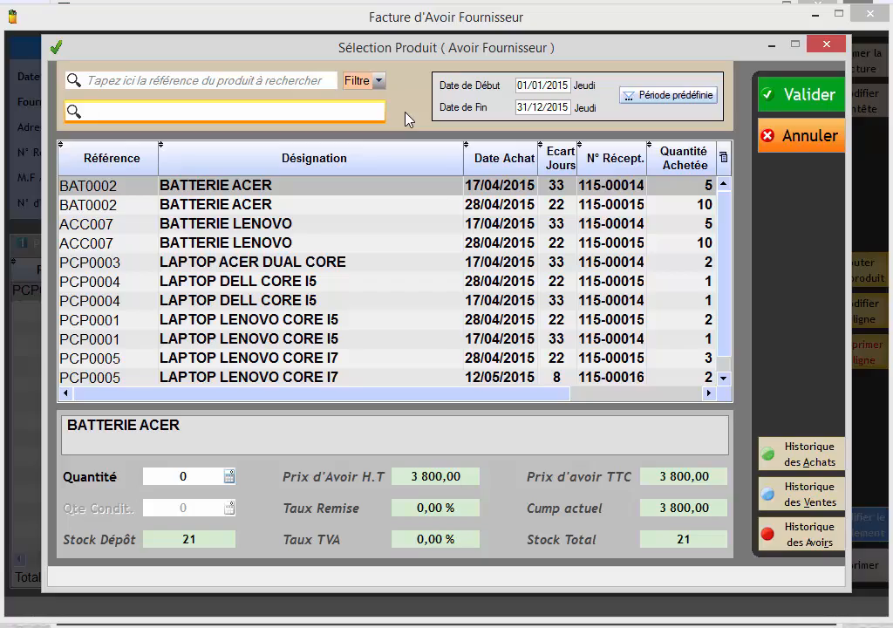
{"action": "type", "text": "AC BA"}
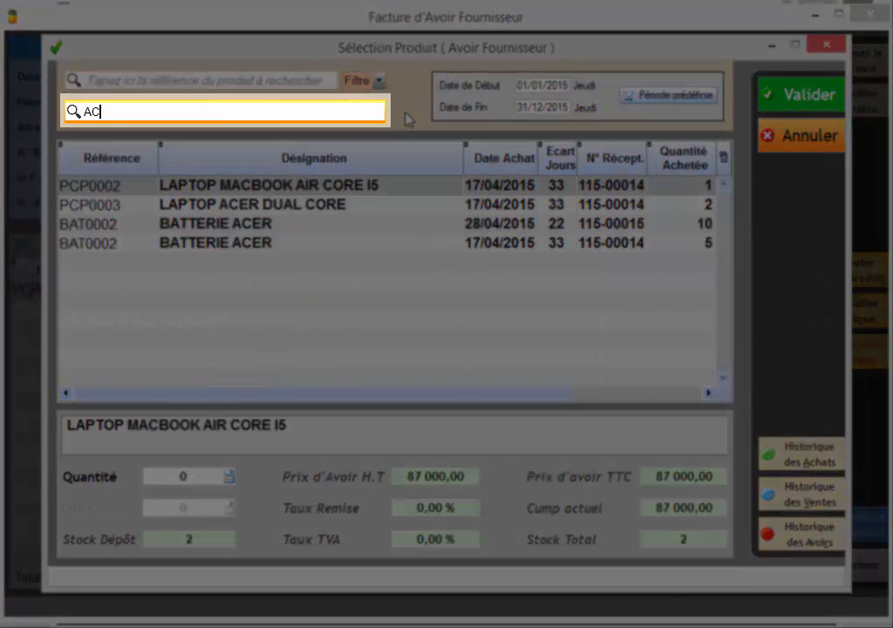
{"action": "type", "text": "T"}
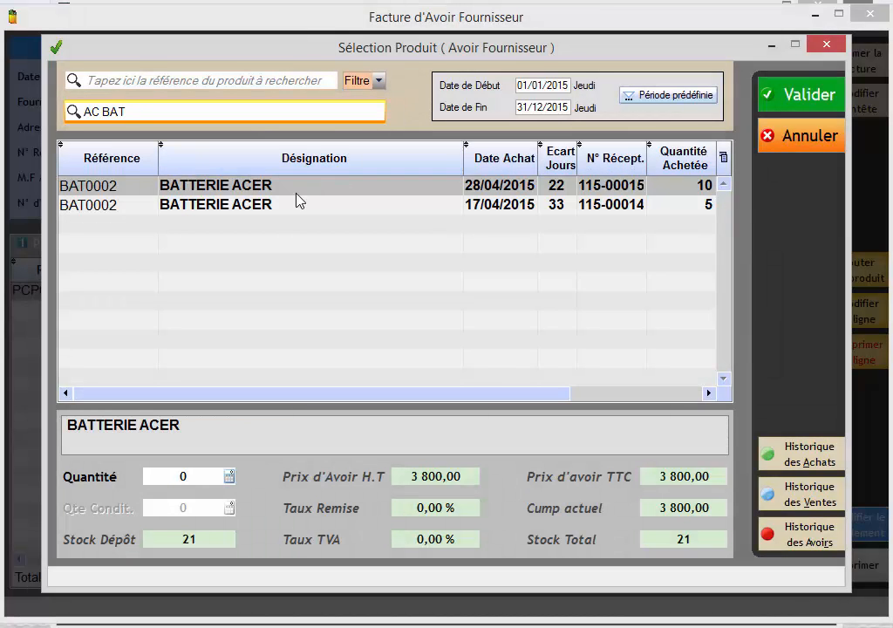
{"action": "left_click", "coordinate": [268, 204]}
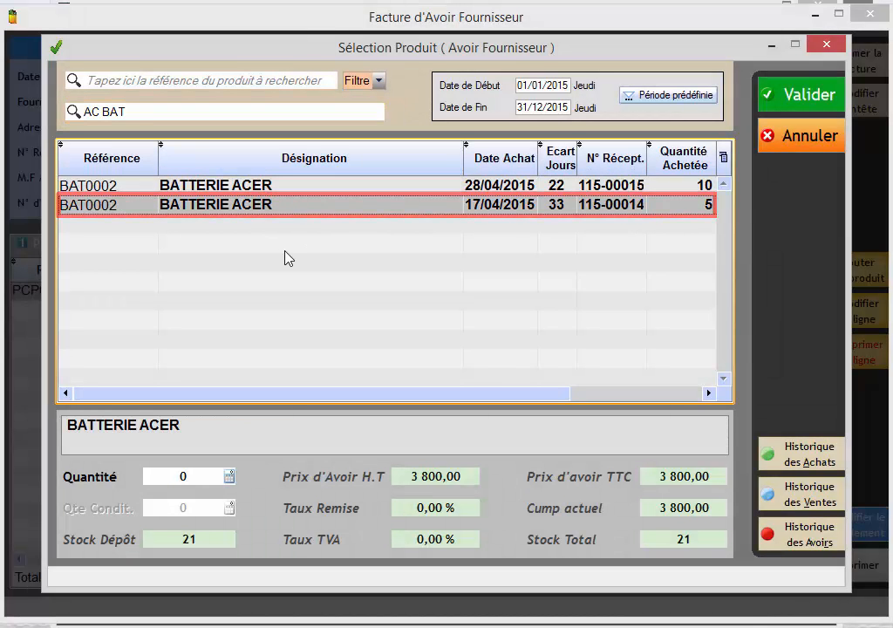
{"action": "key", "text": "Return"}
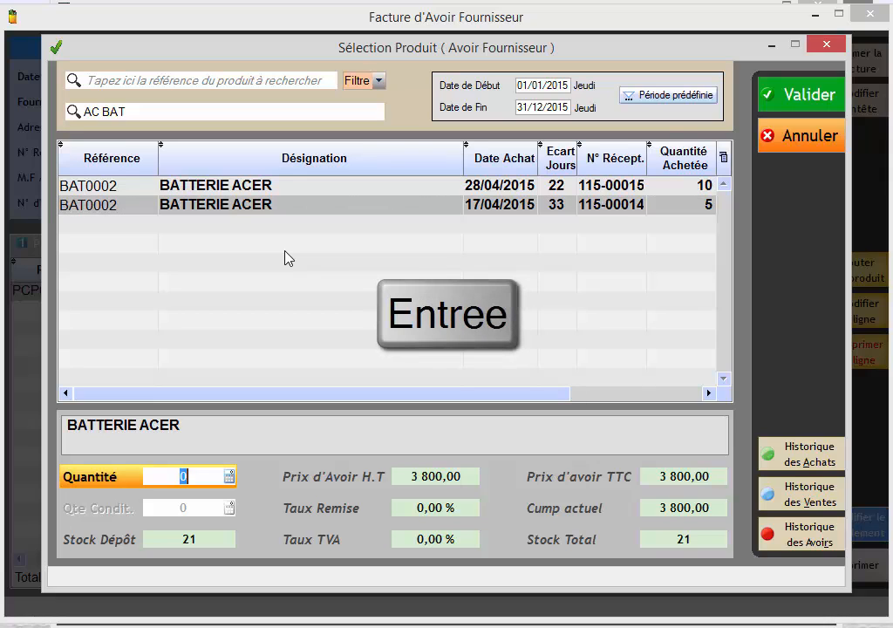
{"action": "type", "text": "5"}
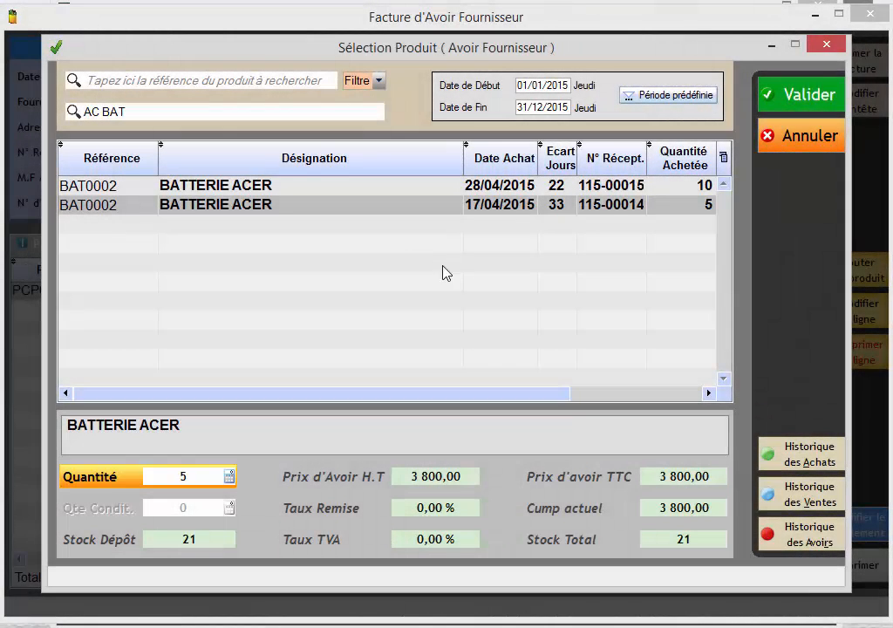
{"action": "left_click", "coordinate": [800, 94]}
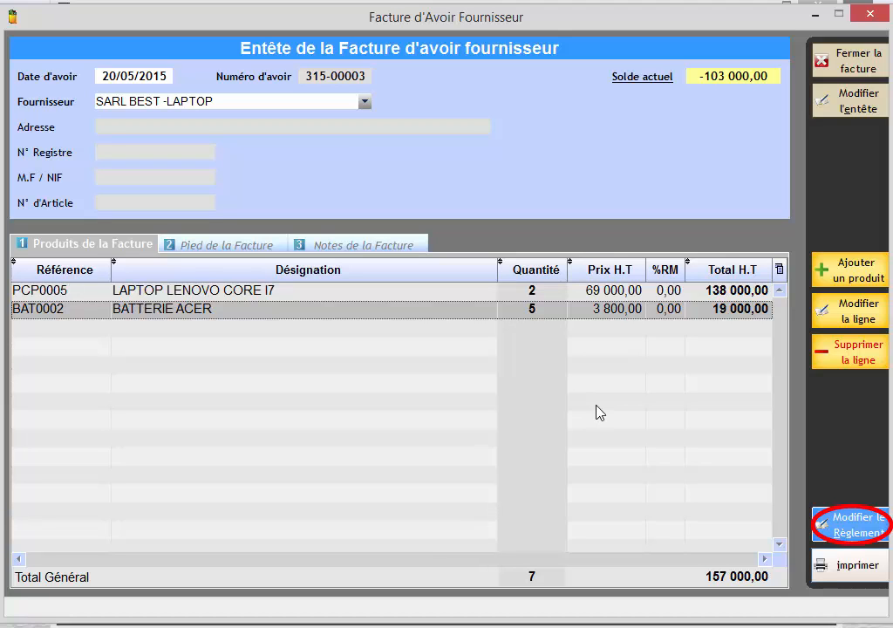
- Set the credit note's refund mode to Espèces, validate the refund, and close the credit note and its list
{"action": "left_click", "coordinate": [824, 523]}
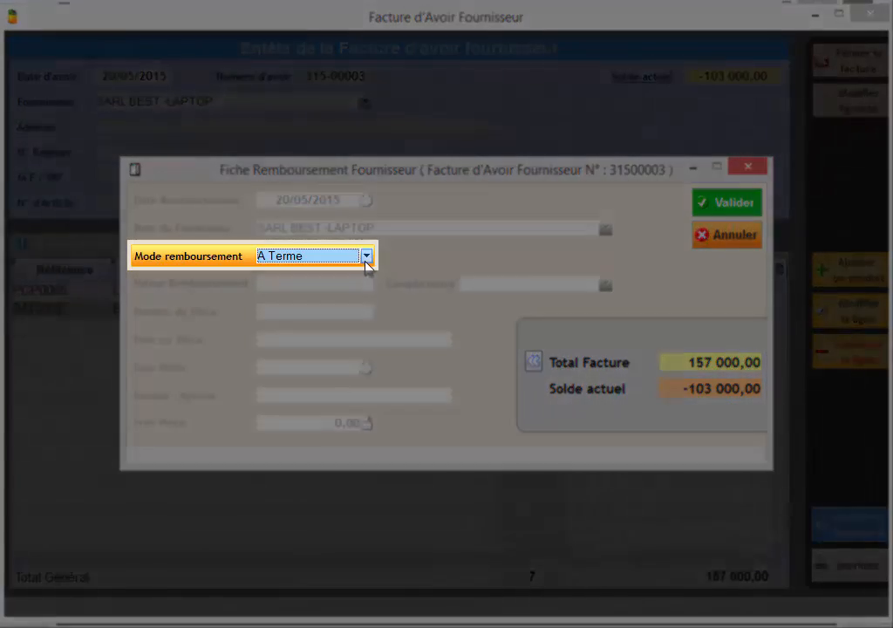
{"action": "left_click", "coordinate": [365, 258]}
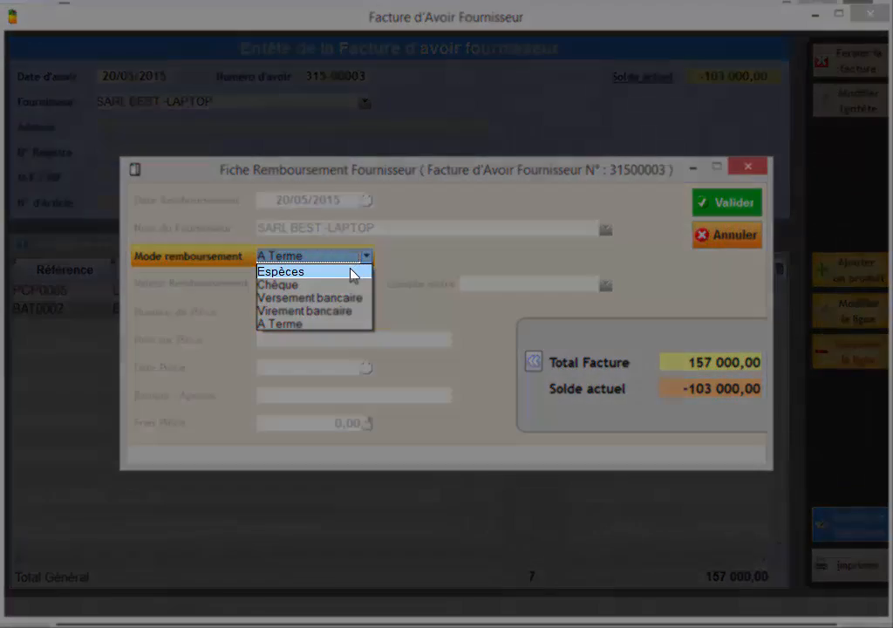
{"action": "left_click", "coordinate": [350, 272]}
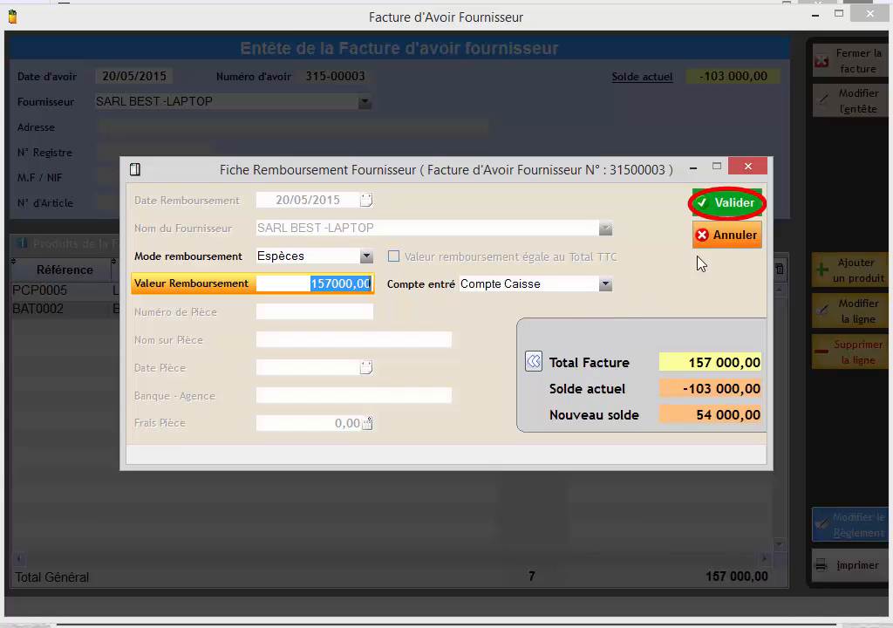
{"action": "left_click", "coordinate": [724, 206]}
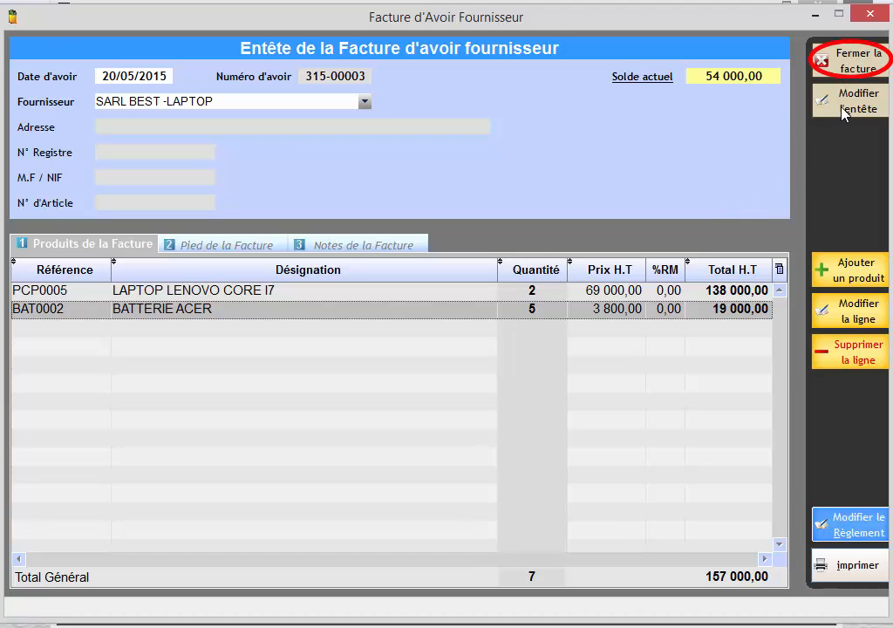
{"action": "left_click", "coordinate": [850, 58]}
{"action": "left_click", "coordinate": [802, 58]}
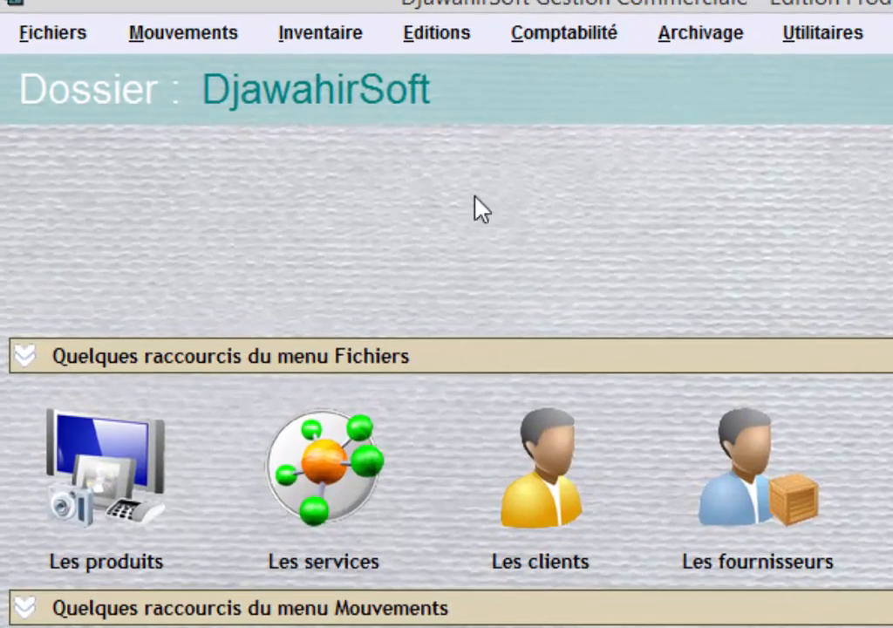
- Open the supplier credit notes list, search suppliers for "EUR", and filter the list to EURL CT SOFTWARE
{"action": "left_click", "coordinate": [179, 35]}
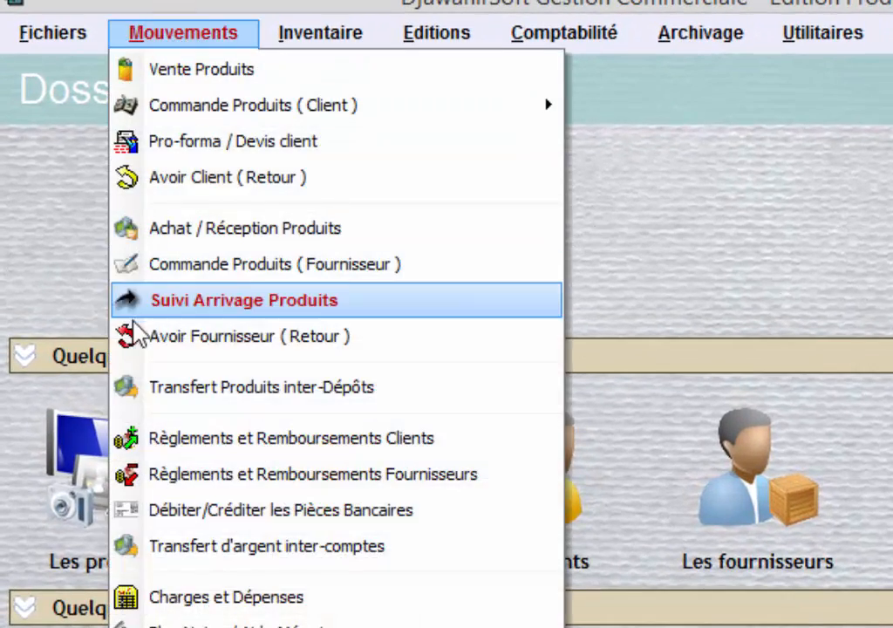
{"action": "left_click", "coordinate": [277, 349]}
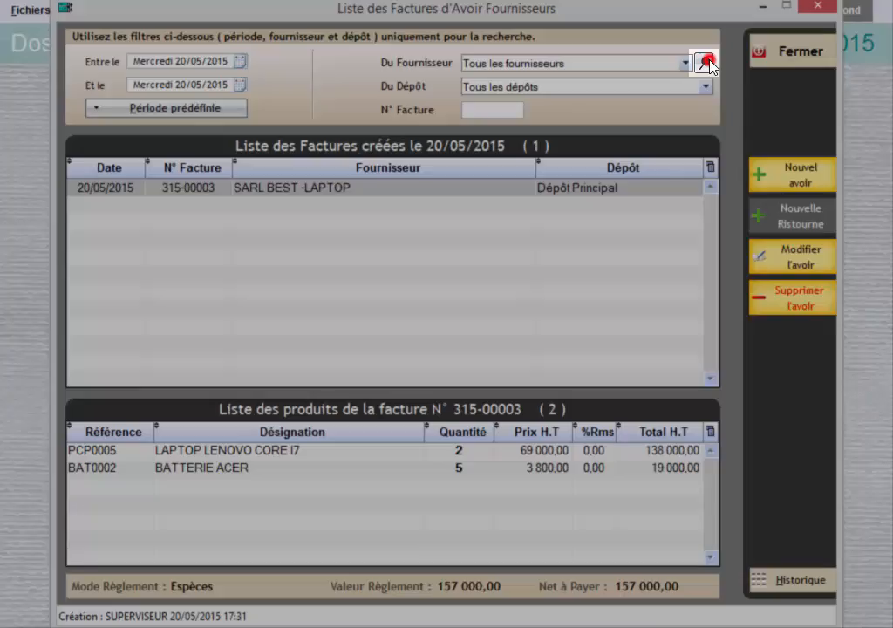
{"action": "left_click", "coordinate": [703, 63]}
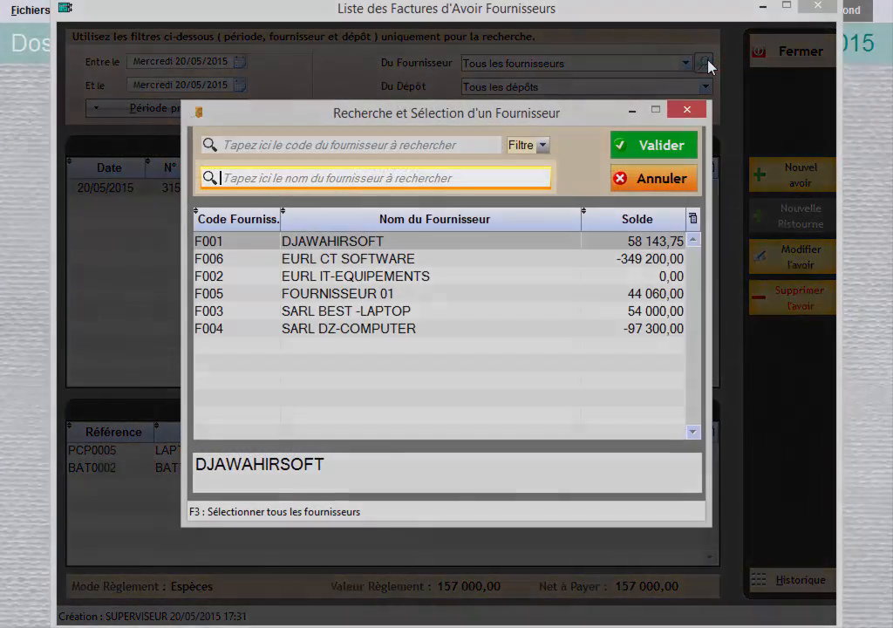
{"action": "type", "text": "EUR"}
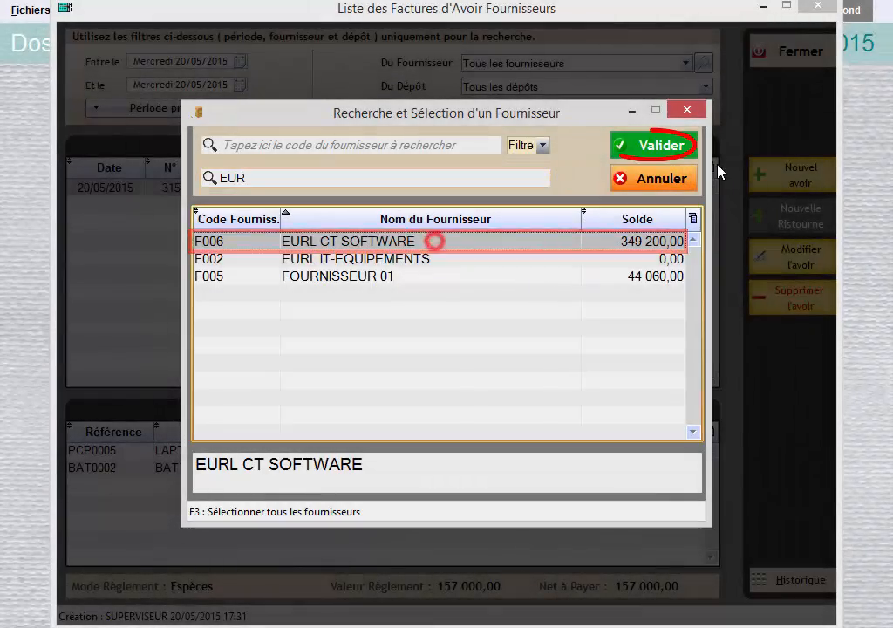
{"action": "left_click", "coordinate": [675, 145]}
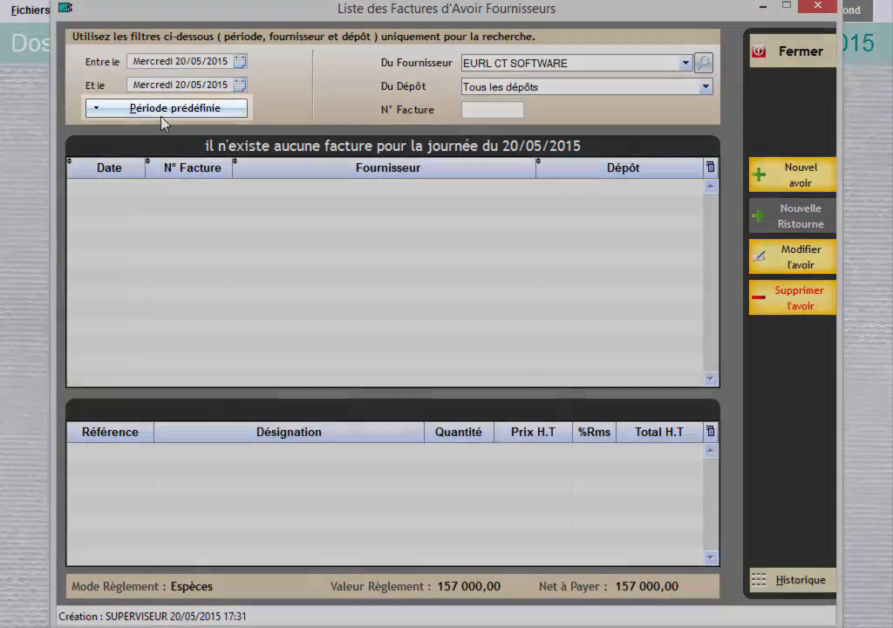
- Set the list's period to Année en cours to show this supplier's credit notes for the whole year
{"action": "left_click", "coordinate": [168, 108]}
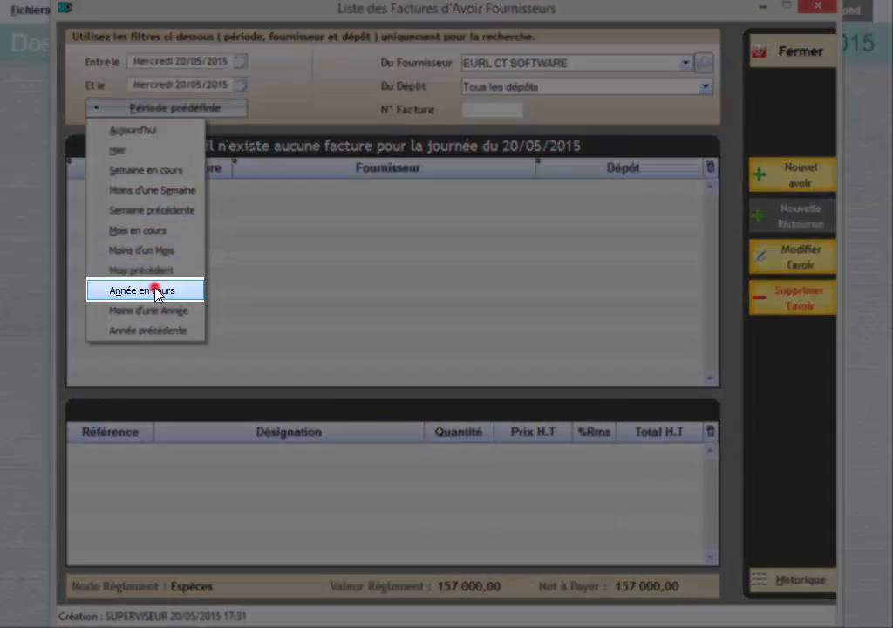
{"action": "left_click", "coordinate": [155, 290]}
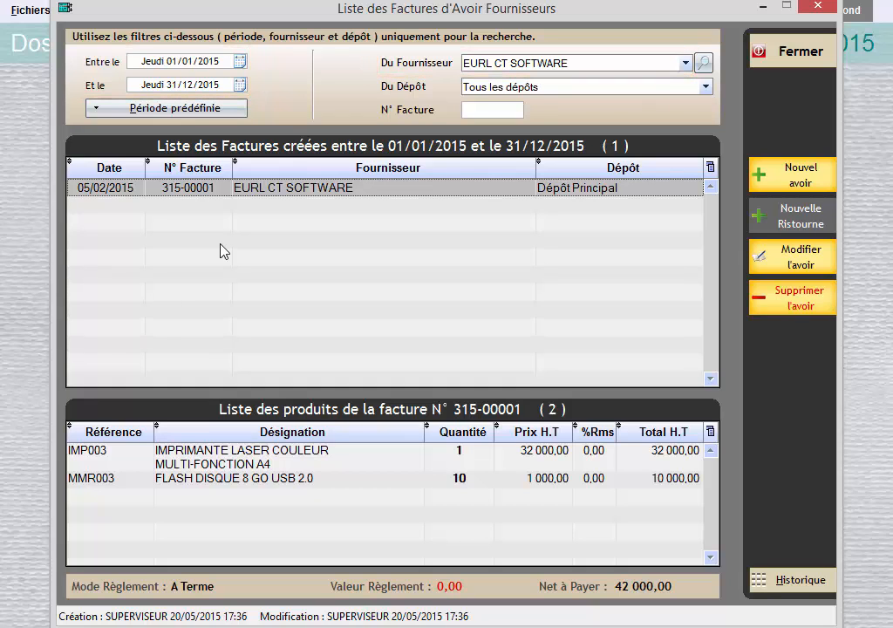
{"action": "left_click", "coordinate": [183, 61]}
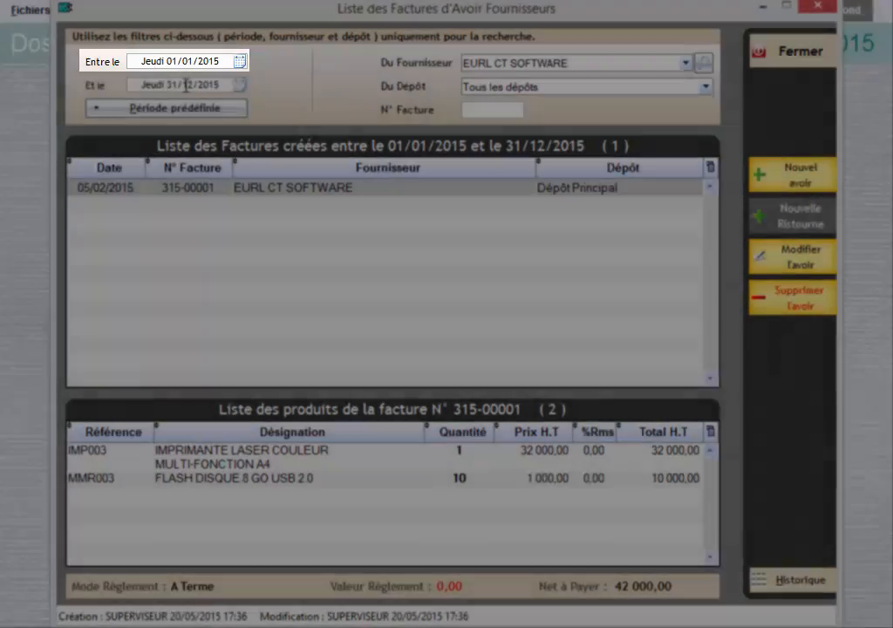
{"action": "left_click", "coordinate": [186, 85]}
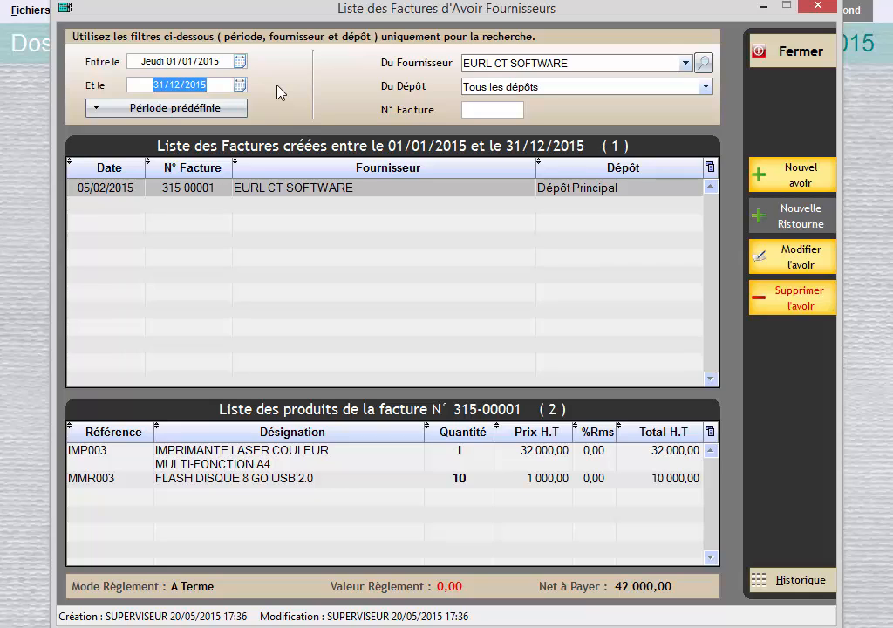
{"action": "left_click", "coordinate": [276, 192]}
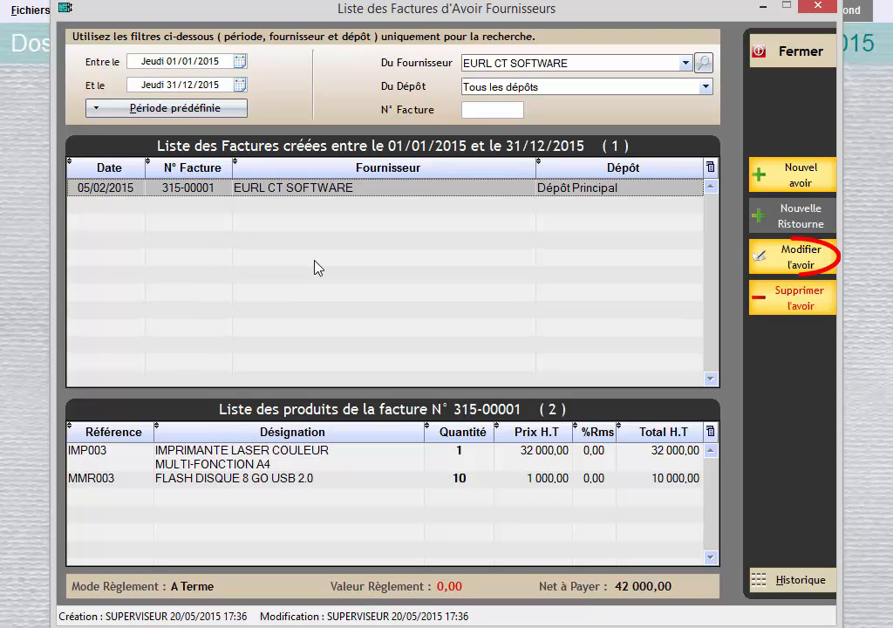
- Open the EURL CT SOFTWARE credit note for modification, set its date to 07/02/2015, and validate the header
{"action": "left_click", "coordinate": [789, 260]}
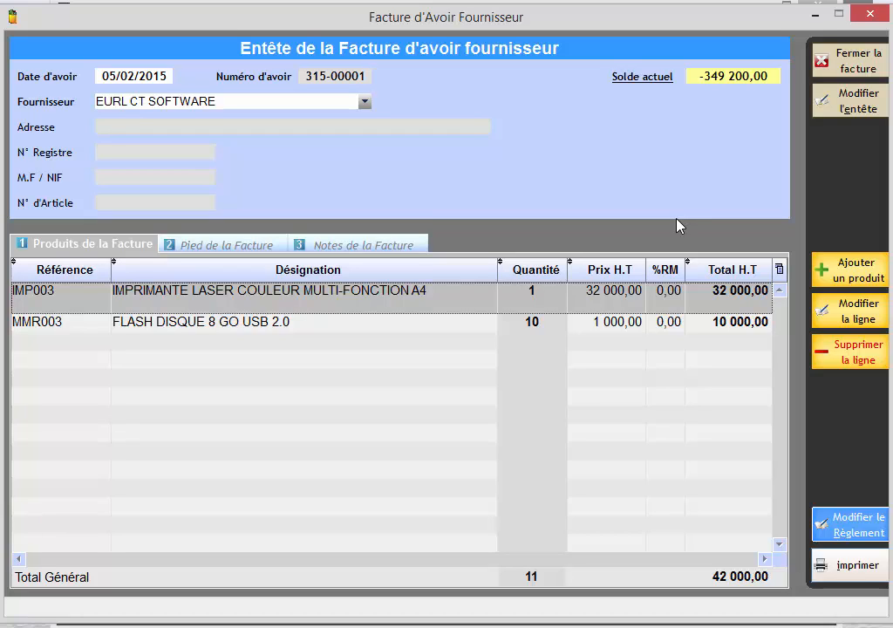
{"action": "left_click", "coordinate": [844, 106]}
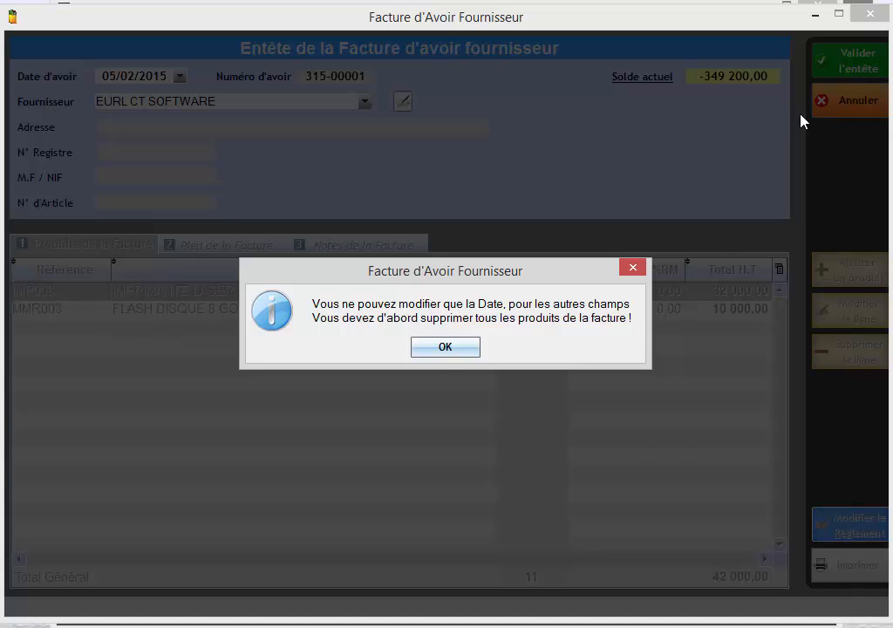
{"action": "left_click", "coordinate": [444, 347]}
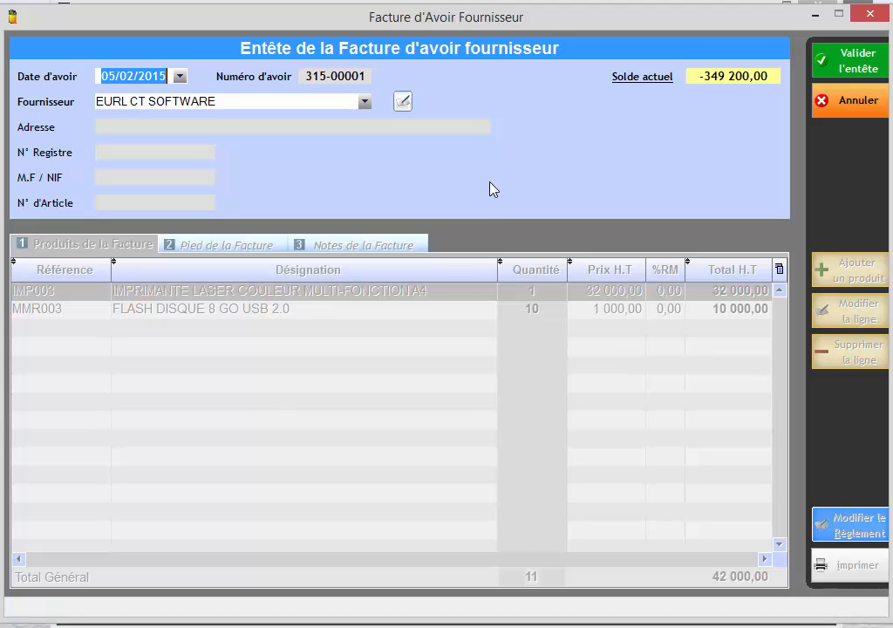
{"action": "type", "text": "07/"}
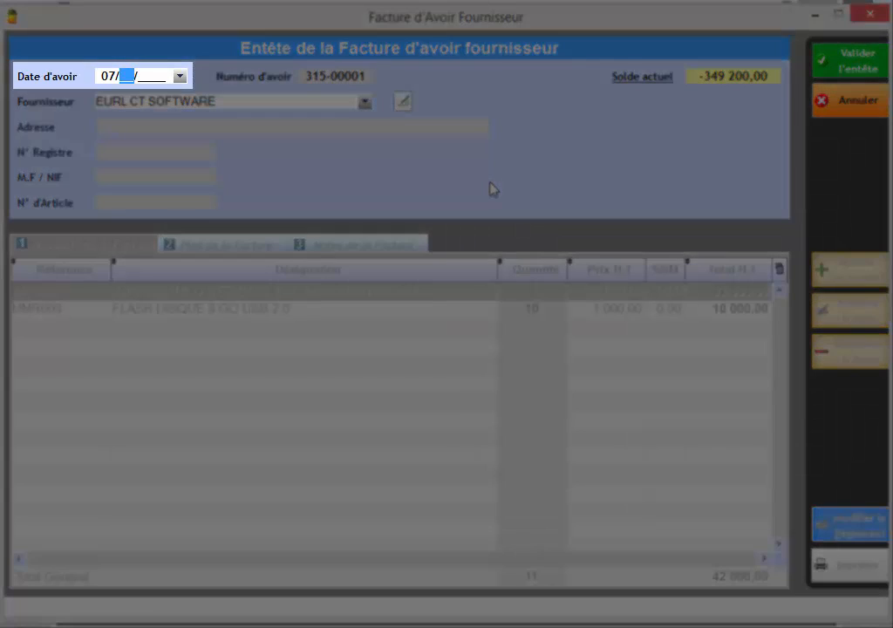
{"action": "type", "text": "02/2015"}
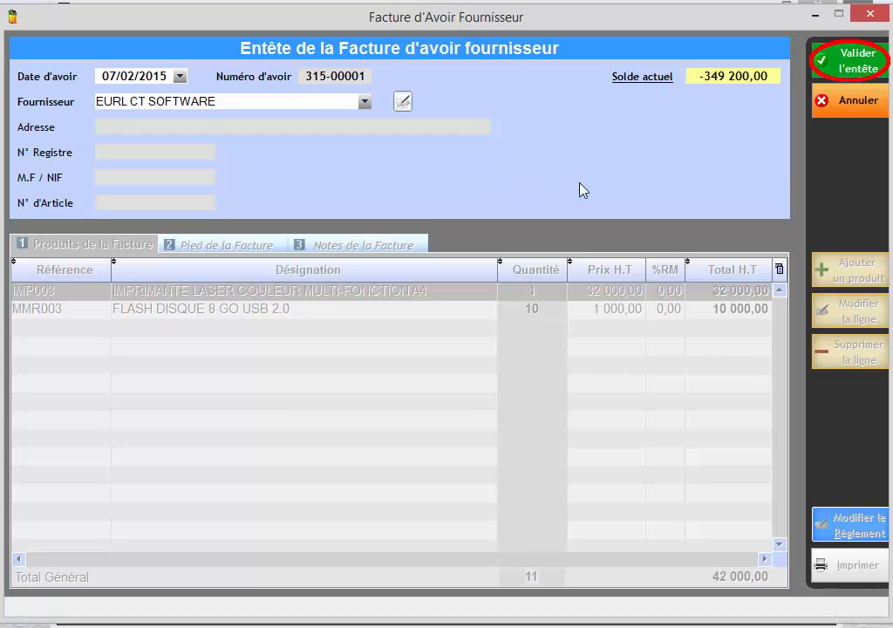
{"action": "left_click", "coordinate": [868, 63]}
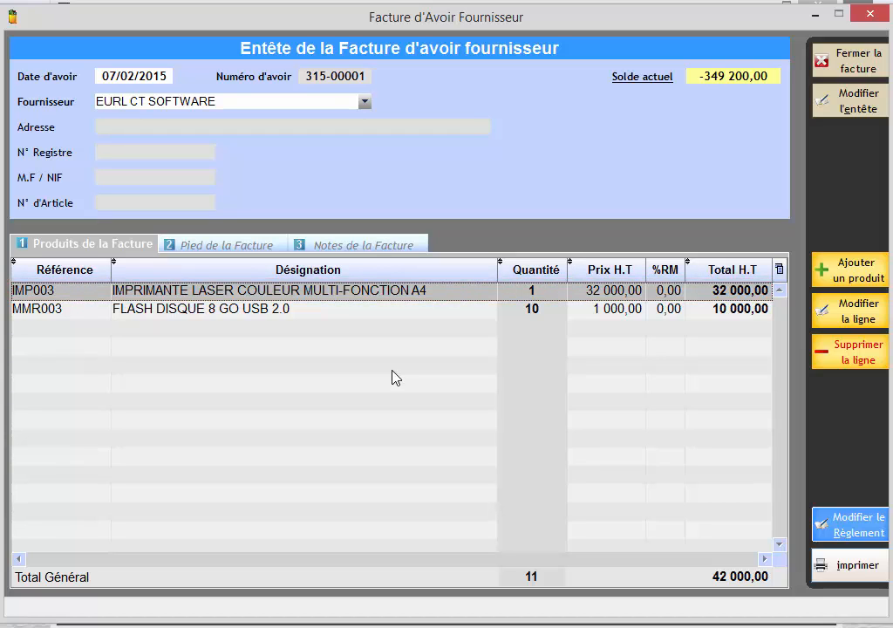
- Set the quantity of the IMPRIMANTE LASER COULEUR MULTI-FONCTION A4 line to 2 and validate it
{"action": "left_click", "coordinate": [838, 324]}
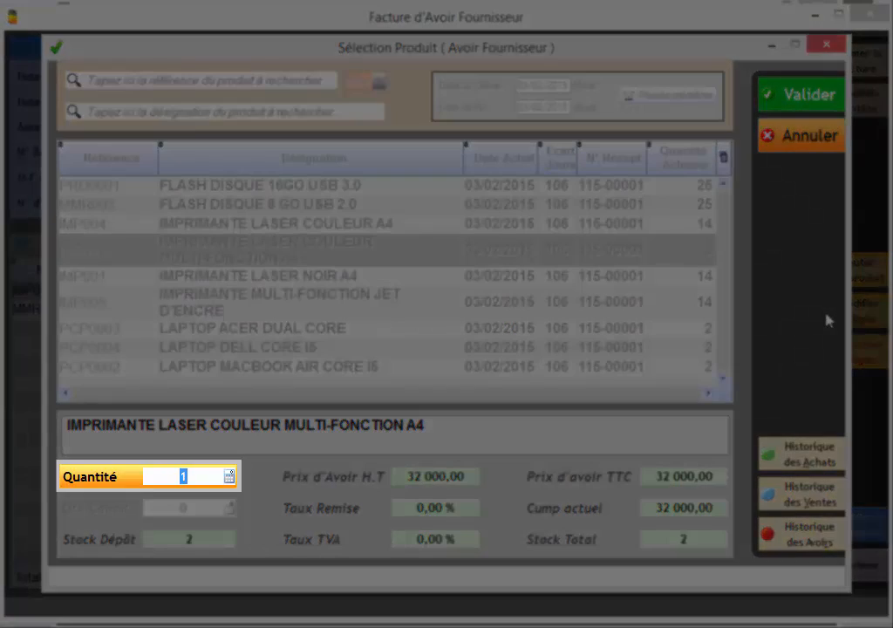
{"action": "type", "text": "2"}
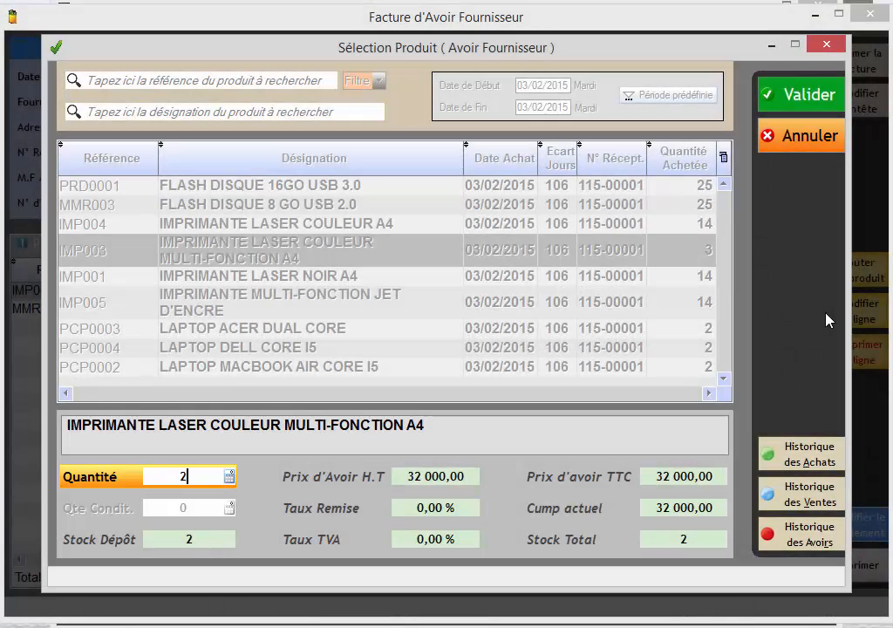
{"action": "left_click", "coordinate": [813, 98]}
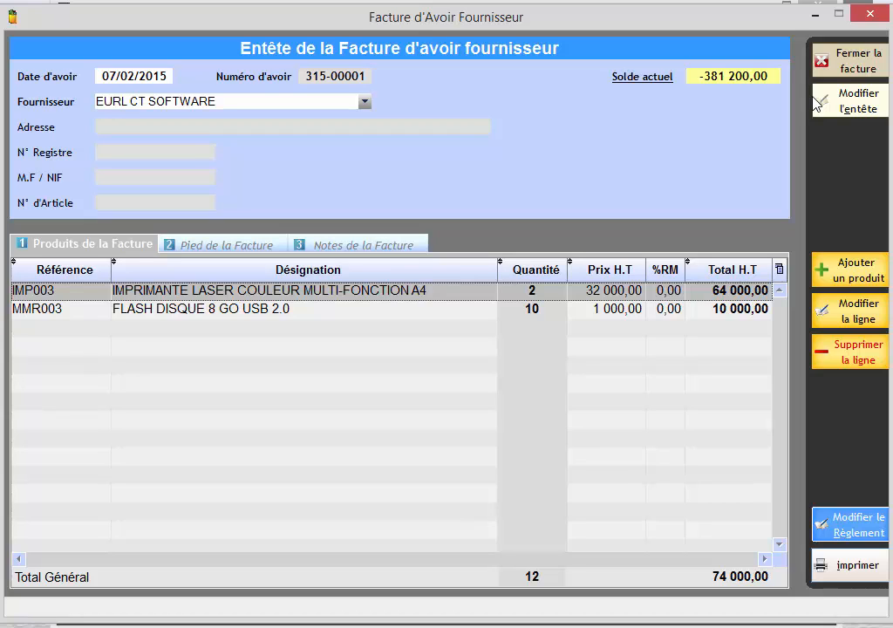
- Delete the FLASH DISQUE 8 GO USB 2.0 line from the credit note
{"action": "left_click", "coordinate": [312, 308]}
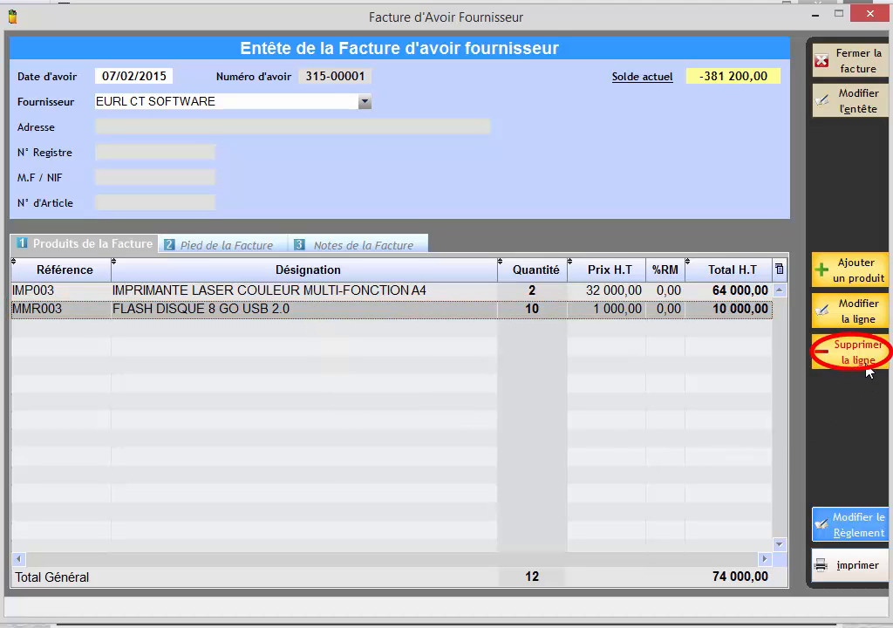
{"action": "left_click", "coordinate": [817, 356]}
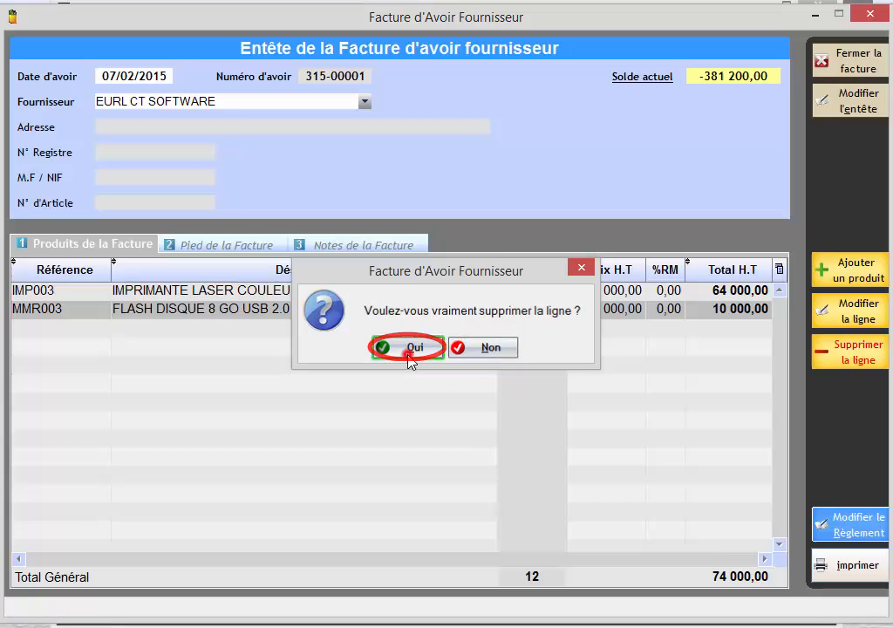
{"action": "left_click", "coordinate": [408, 355]}
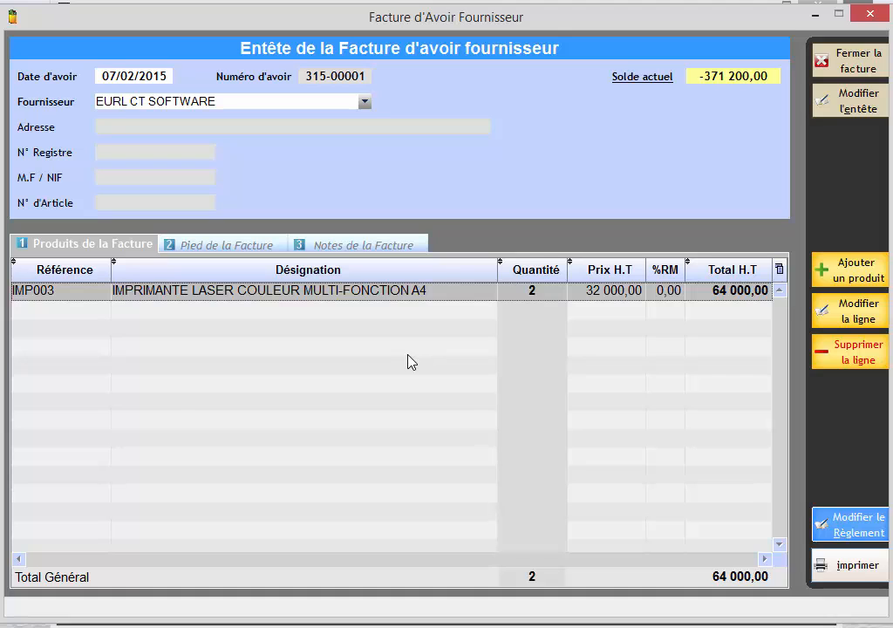
- Change the credit note's refund mode to Espèces, validate the refund, and close the credit note and its list
{"action": "left_click", "coordinate": [836, 525]}
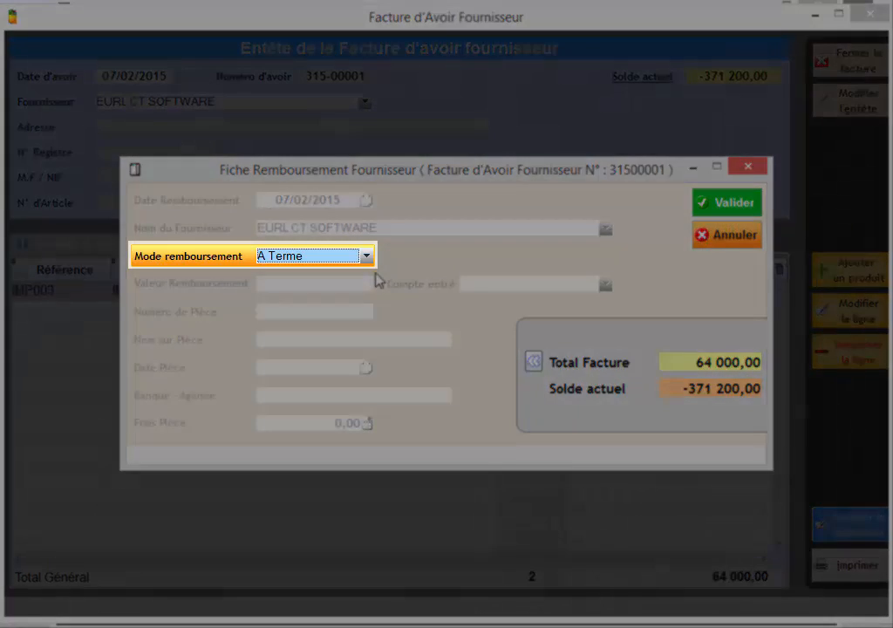
{"action": "left_click", "coordinate": [367, 256]}
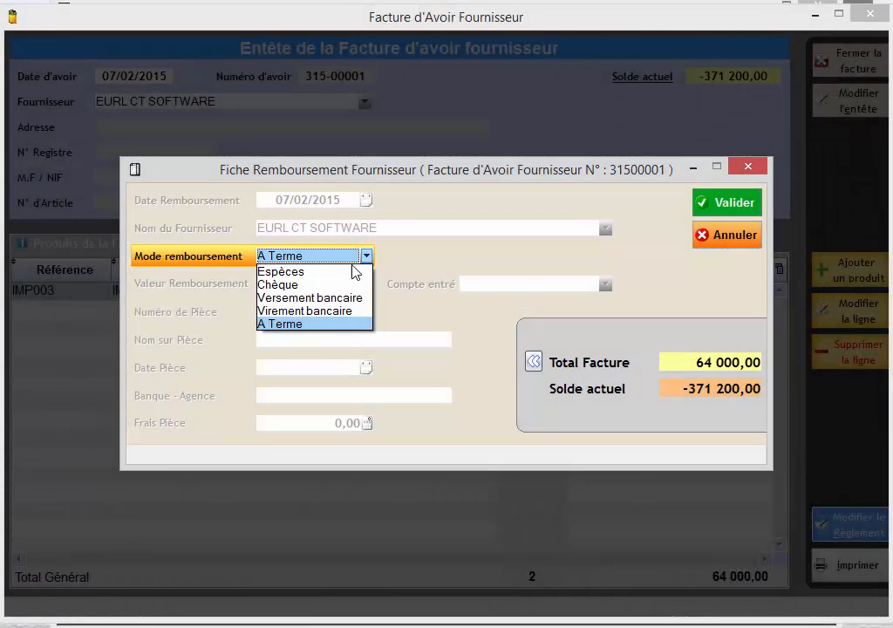
{"action": "left_click", "coordinate": [348, 268]}
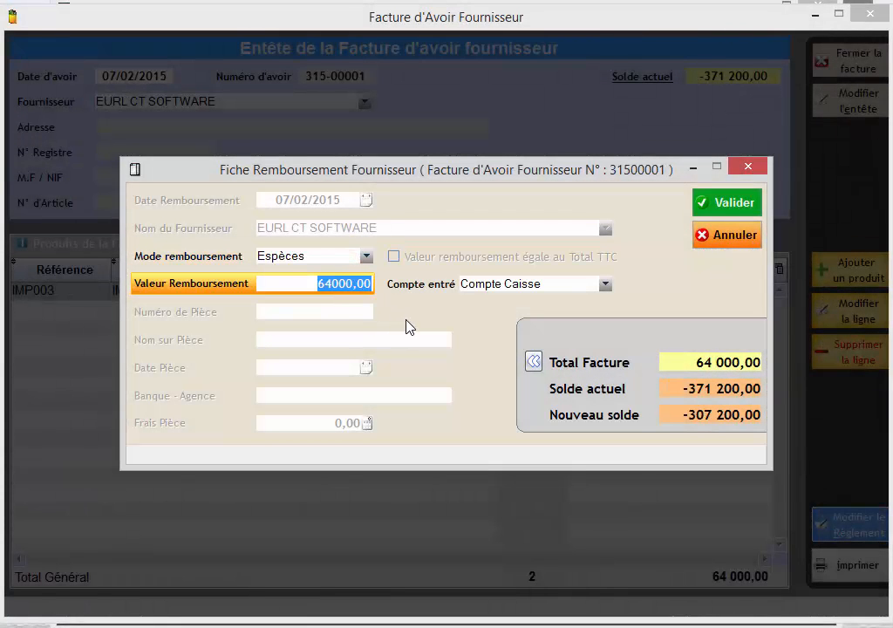
{"action": "left_click", "coordinate": [731, 204]}
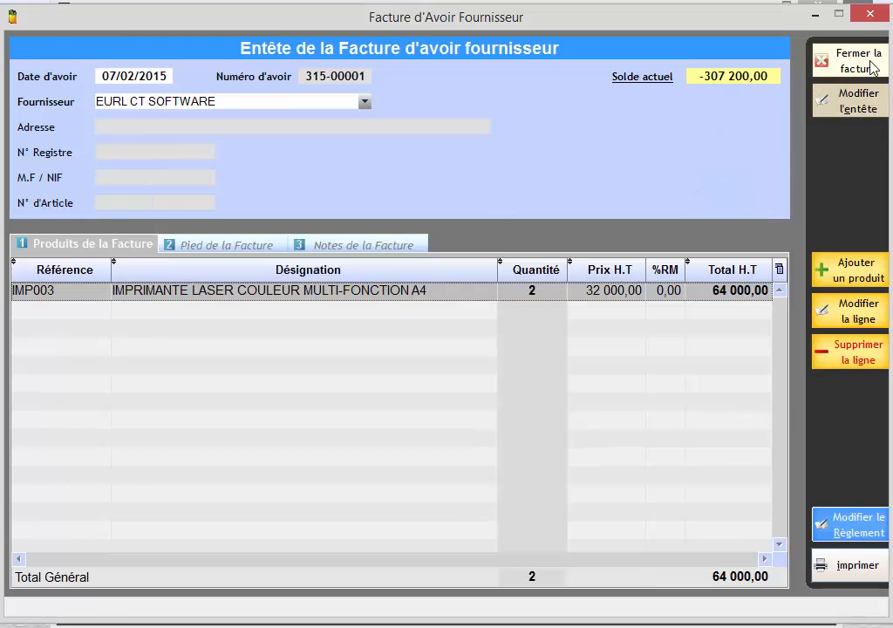
{"action": "left_click", "coordinate": [871, 68]}
{"action": "left_click", "coordinate": [806, 63]}
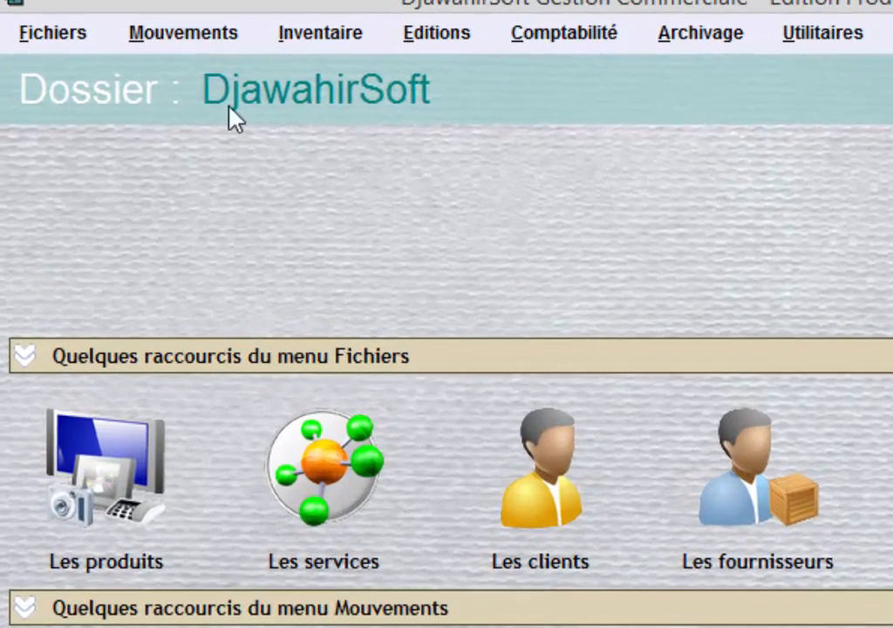
- Reopen the supplier credit notes list and set its period to Année en cours for all suppliers
{"action": "left_click", "coordinate": [112, 10]}
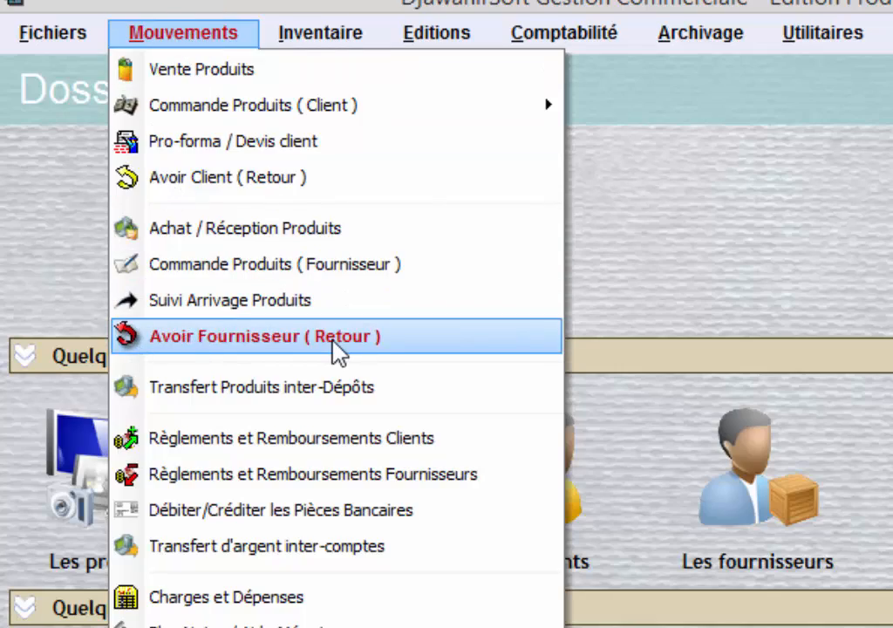
{"action": "left_click", "coordinate": [383, 340]}
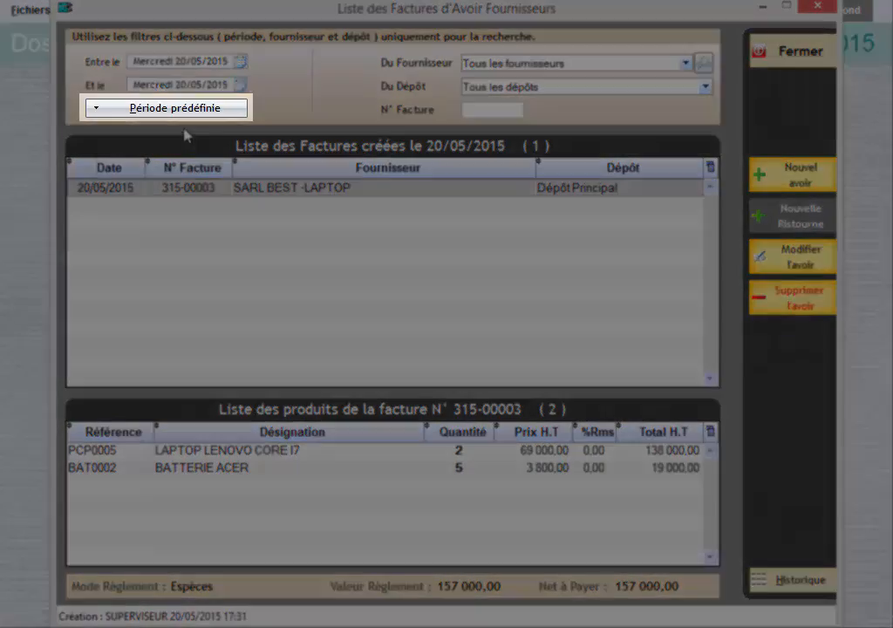
{"action": "left_click", "coordinate": [185, 110]}
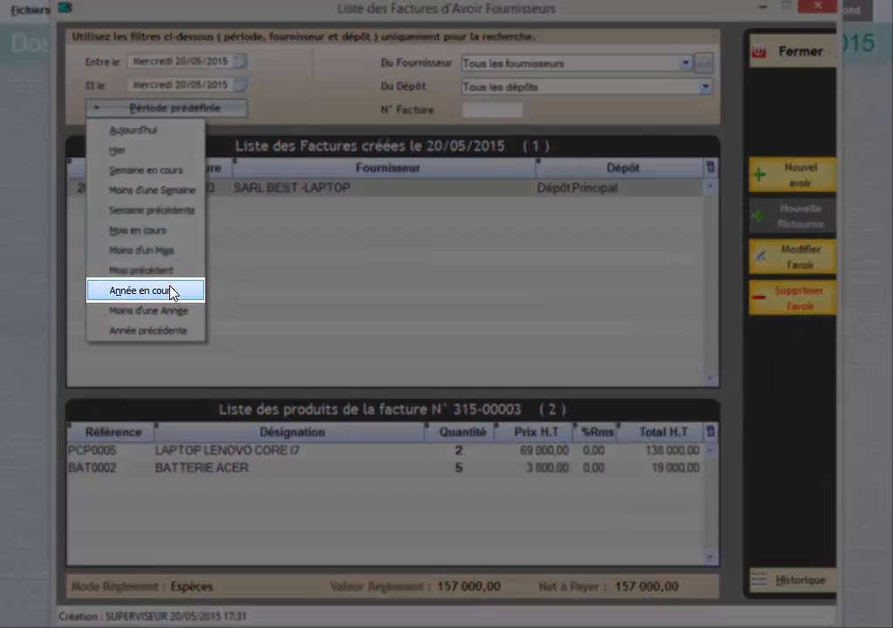
{"action": "left_click", "coordinate": [172, 291]}
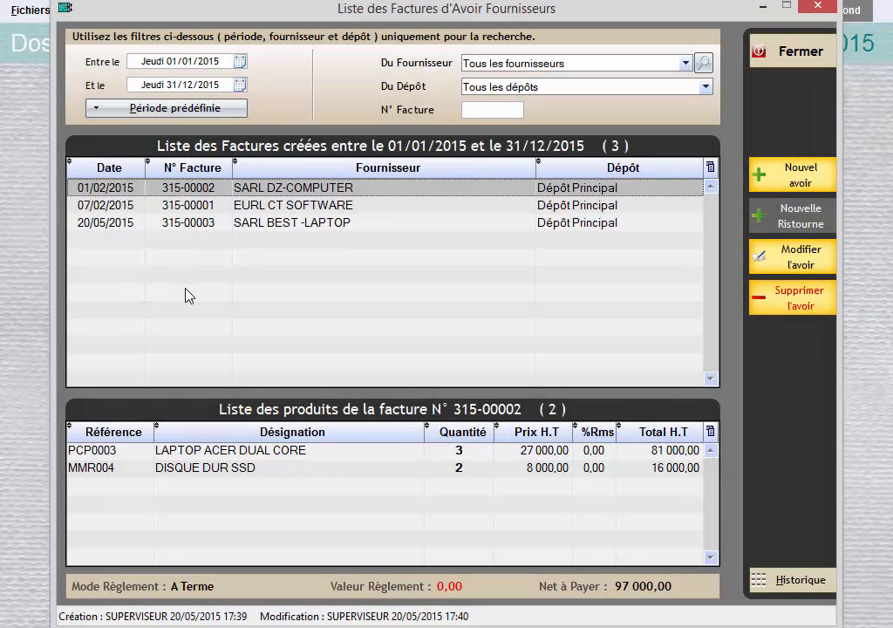
- Open the SARL BEST -LAPTOP credit note of 20/05/2015 for modification and delete its LAPTOP LENOVO CORE I7 line
{"action": "left_click", "coordinate": [236, 224]}
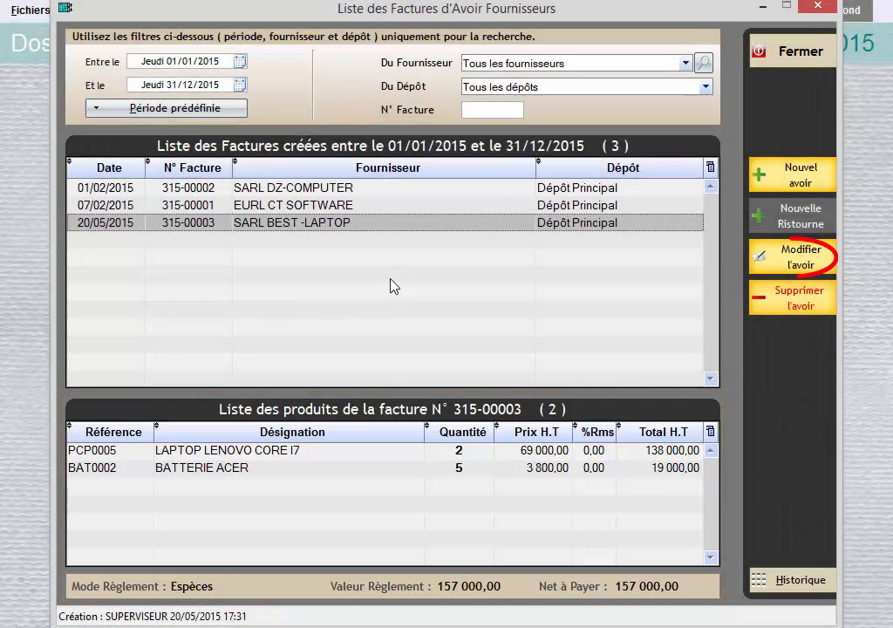
{"action": "left_click", "coordinate": [782, 261]}
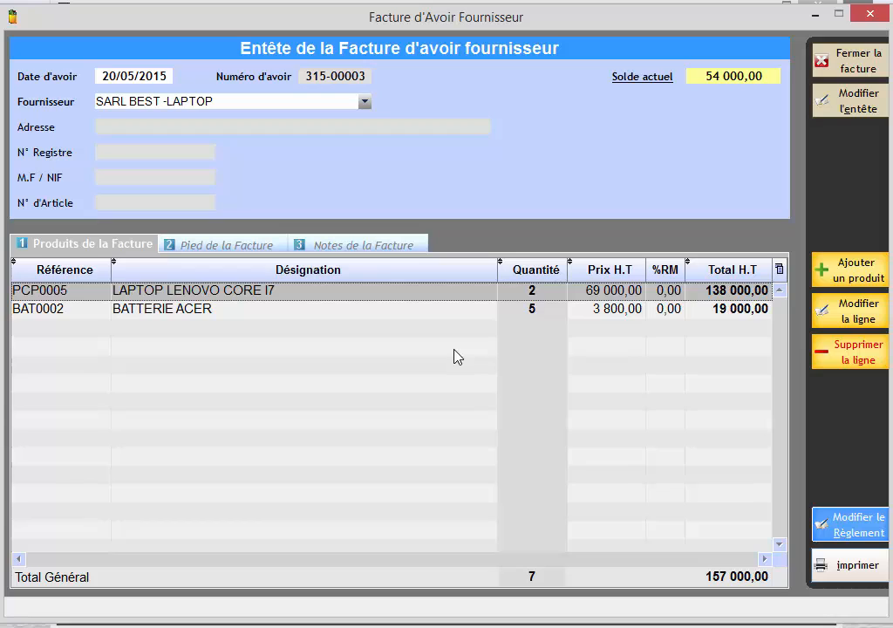
{"action": "left_click", "coordinate": [851, 369]}
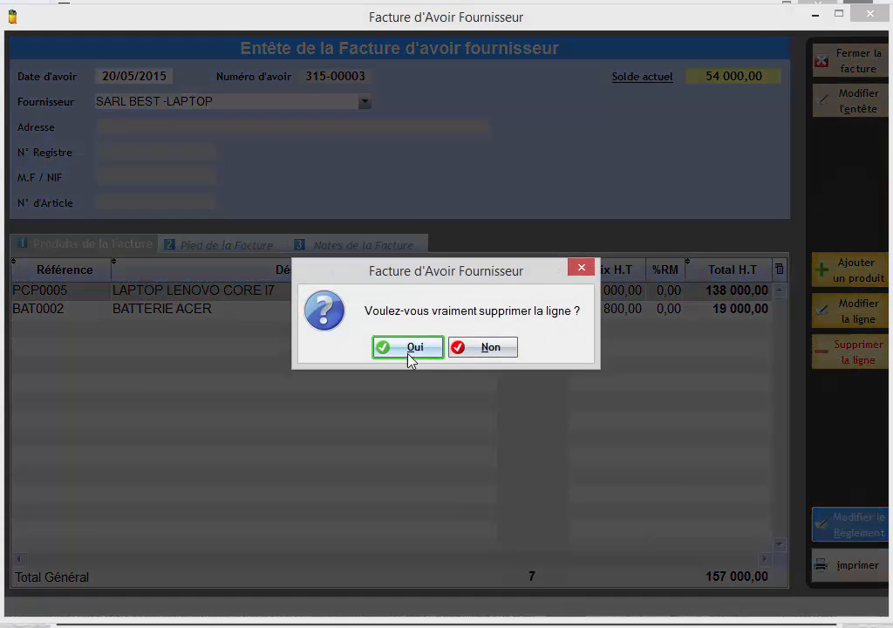
{"action": "left_click", "coordinate": [410, 348]}
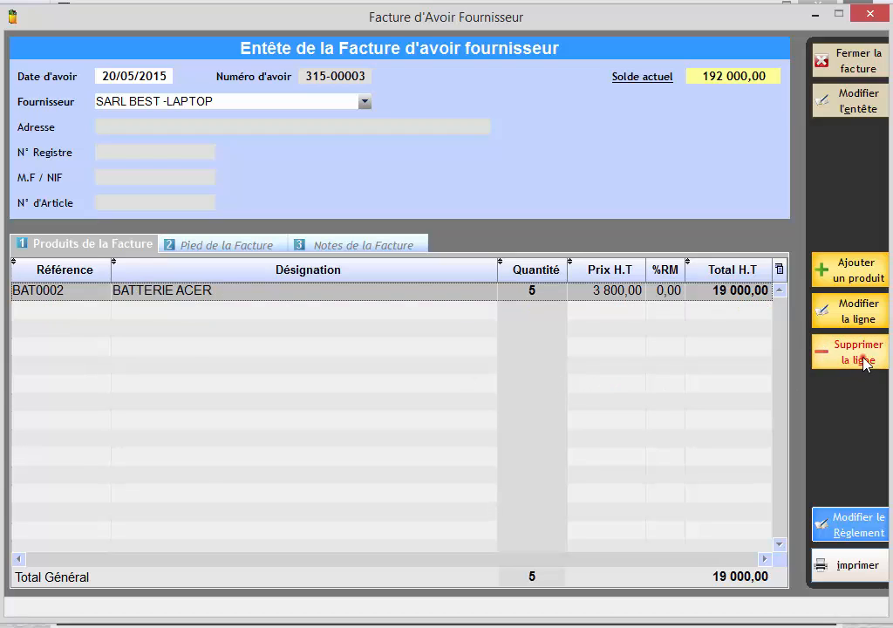
- Delete the BATTERIE ACER line from the SARL BEST -LAPTOP credit note and close the note
{"action": "left_click", "coordinate": [869, 361]}
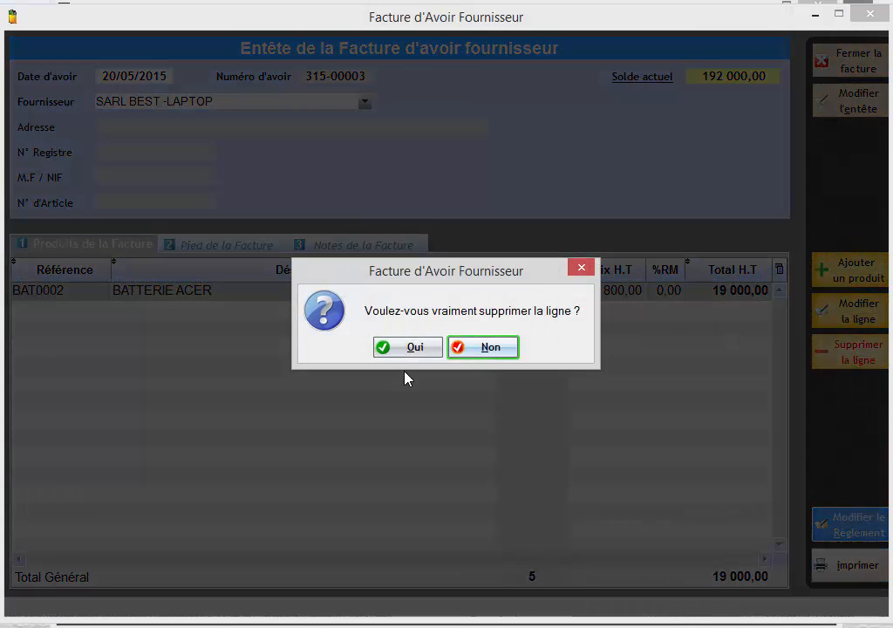
{"action": "left_click", "coordinate": [407, 351]}
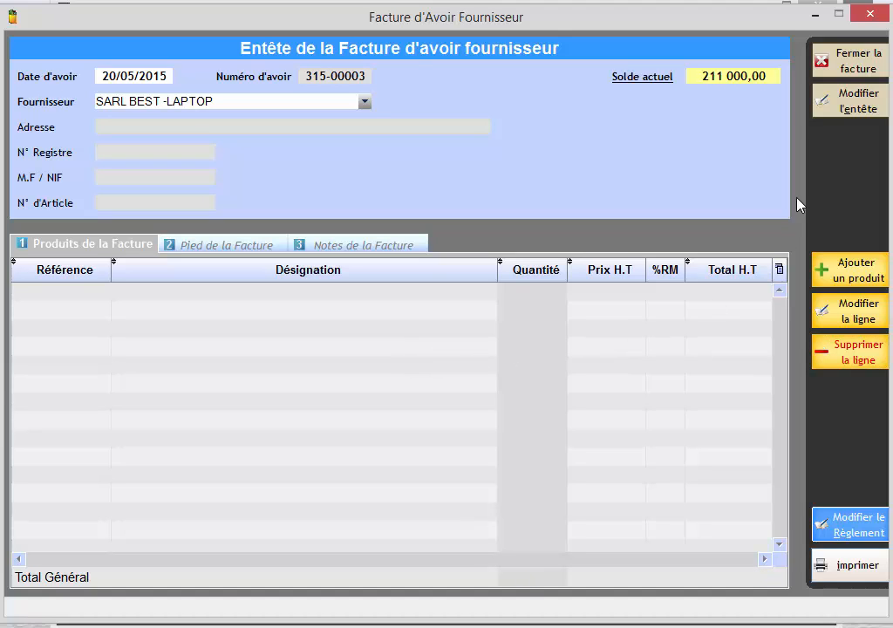
{"action": "left_click", "coordinate": [845, 77]}
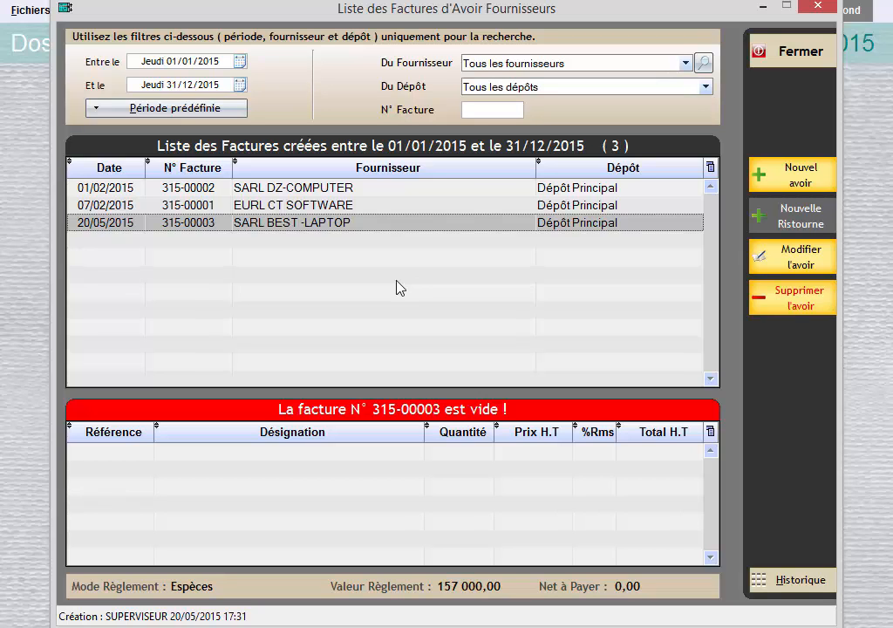
- Delete the empty SARL BEST -LAPTOP credit note of 20/05/2015 and close the supplier credit notes list
{"action": "left_click", "coordinate": [796, 311]}
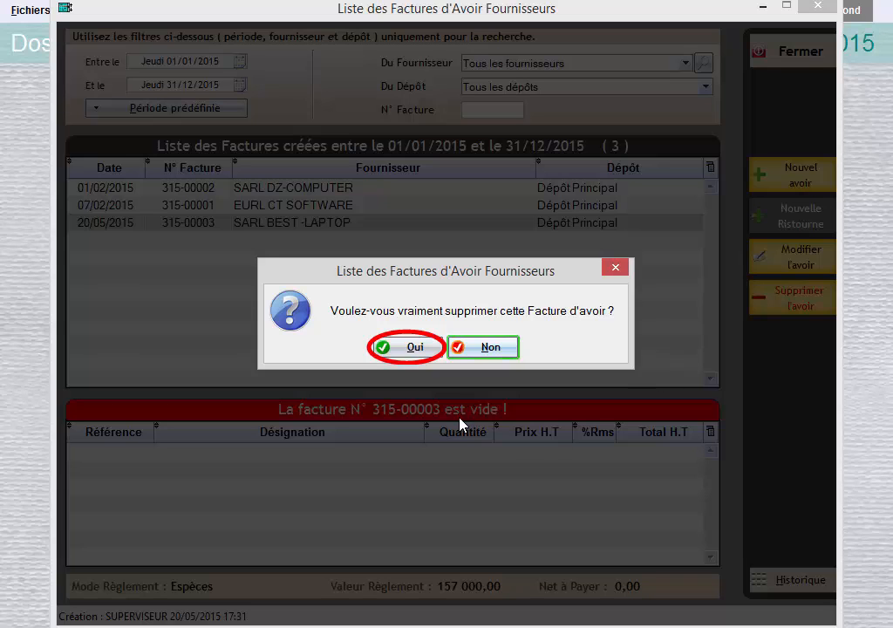
{"action": "left_click", "coordinate": [412, 358]}
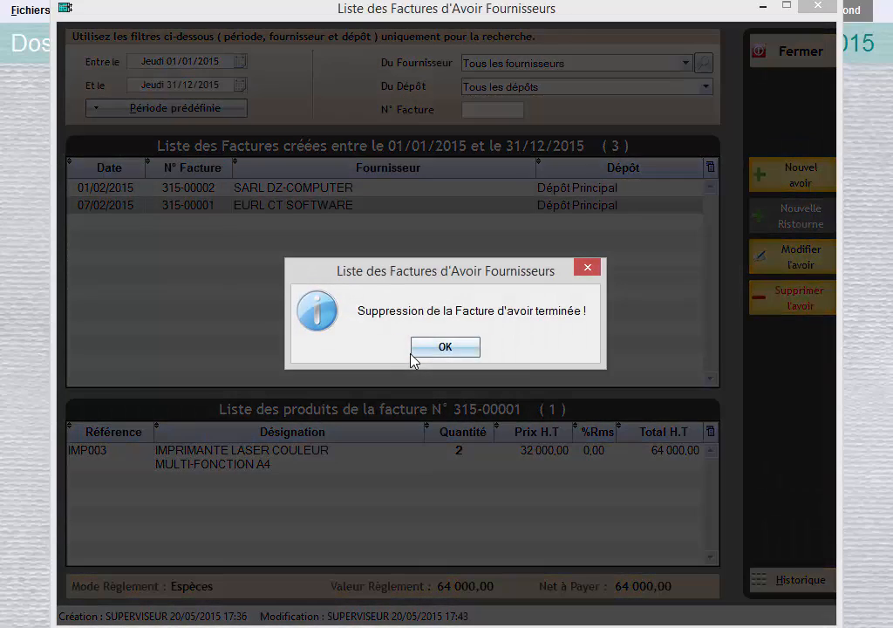
{"action": "left_click", "coordinate": [444, 347]}
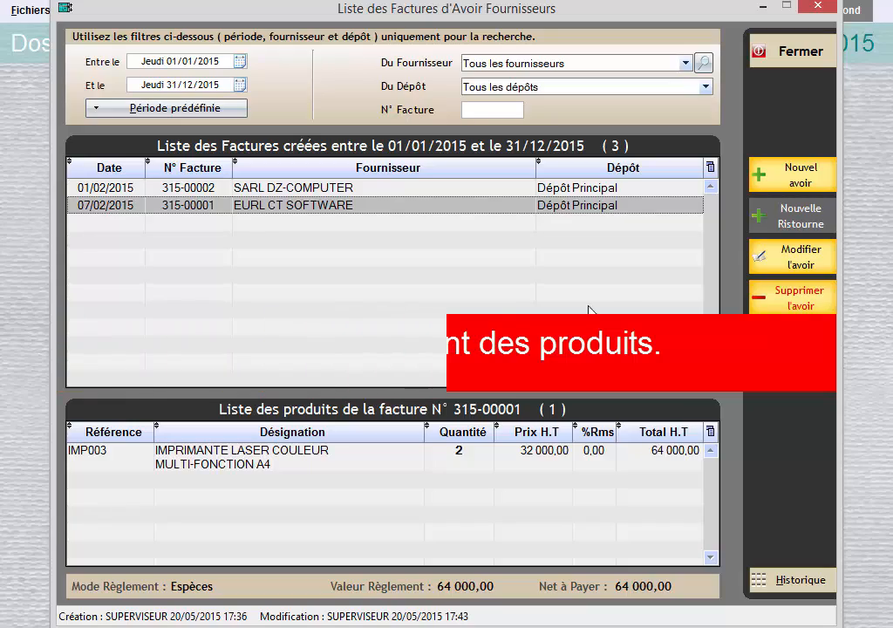
{"action": "left_click", "coordinate": [789, 66]}
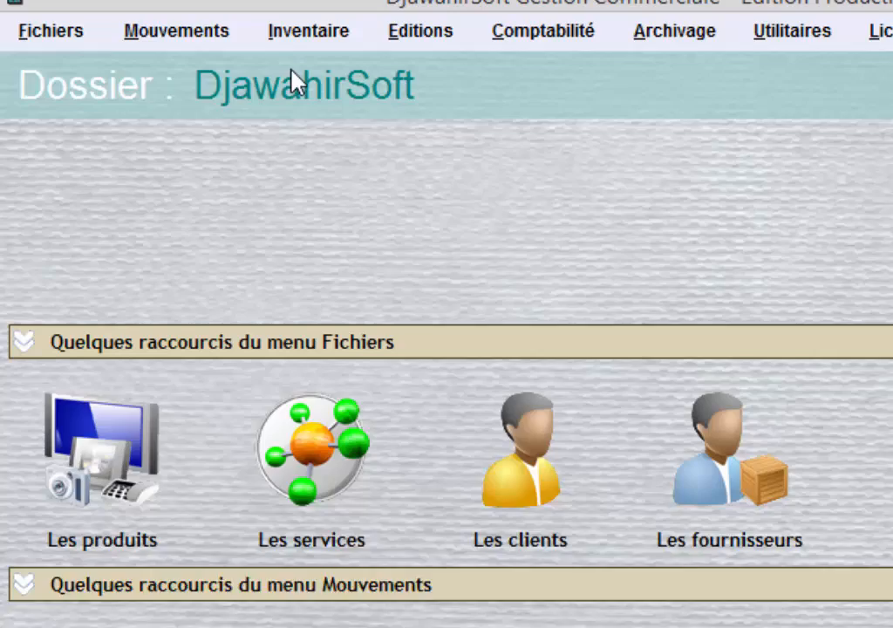
- Reopen the supplier credit notes list and start a new credit note for the supplier DJAWAHIRSOFT
{"action": "left_click", "coordinate": [123, 11]}
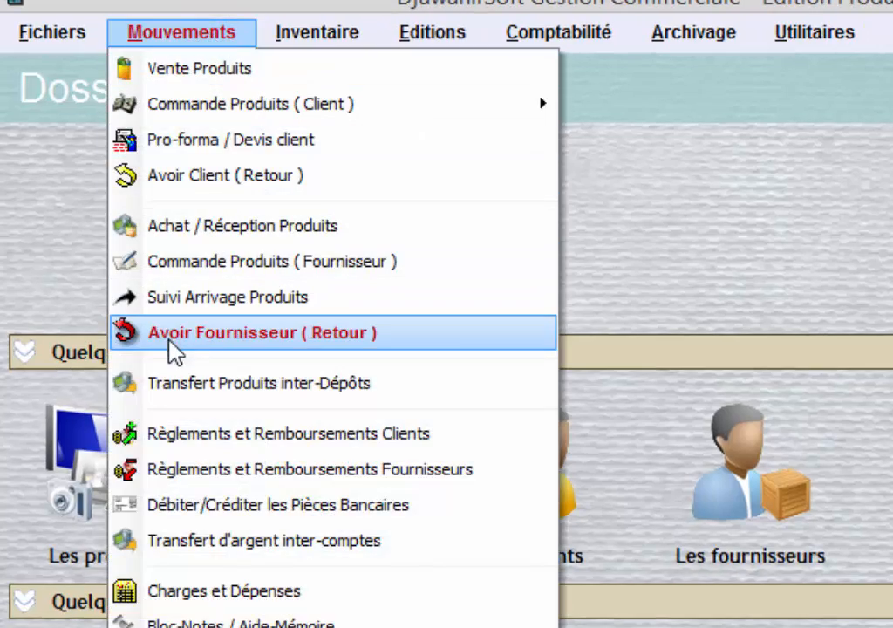
{"action": "left_click", "coordinate": [445, 343]}
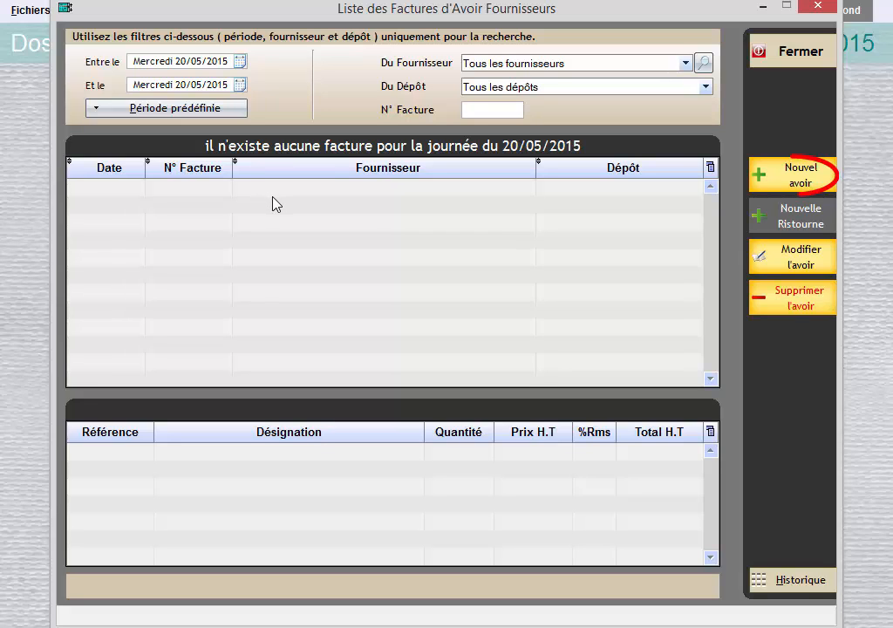
{"action": "left_click", "coordinate": [788, 179]}
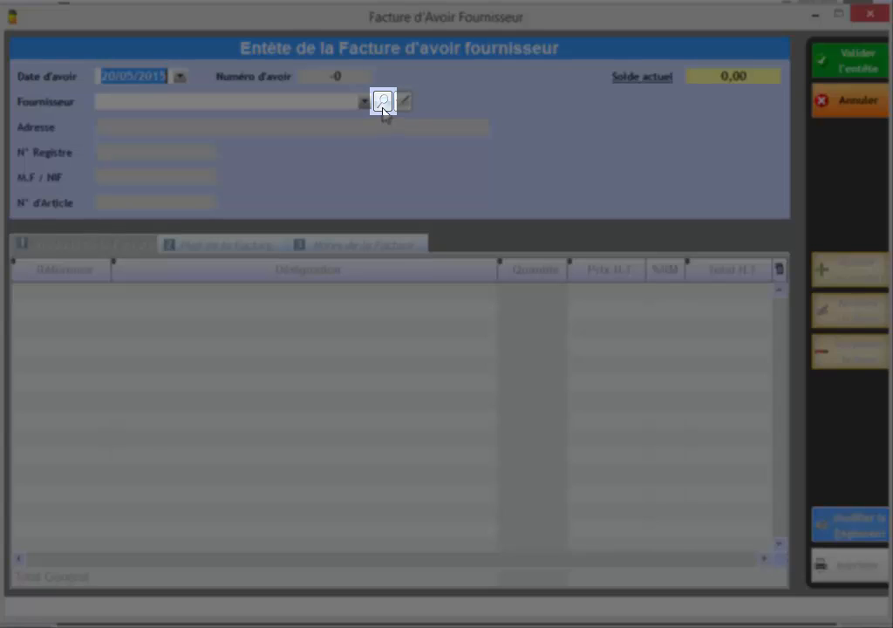
{"action": "left_click", "coordinate": [383, 105]}
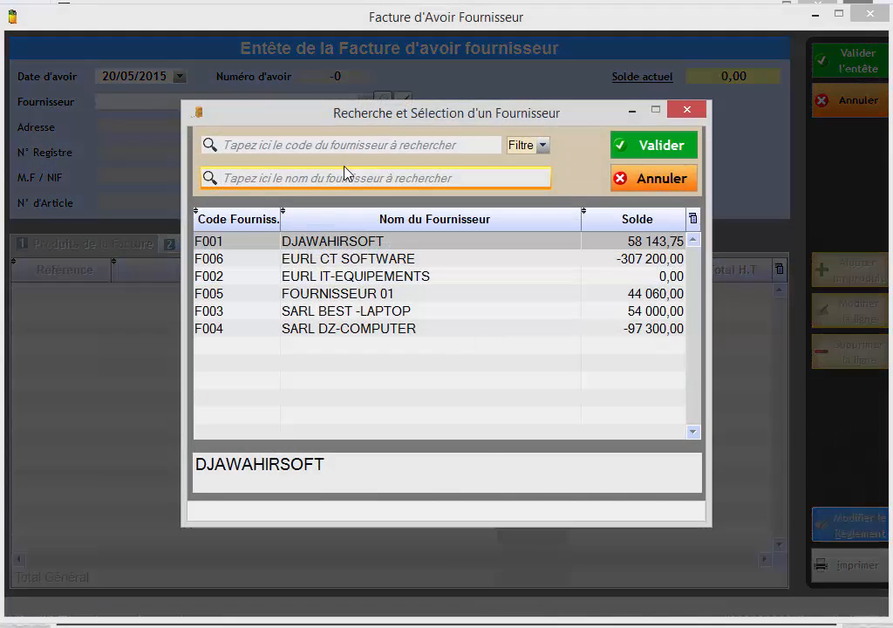
{"action": "left_click", "coordinate": [340, 173]}
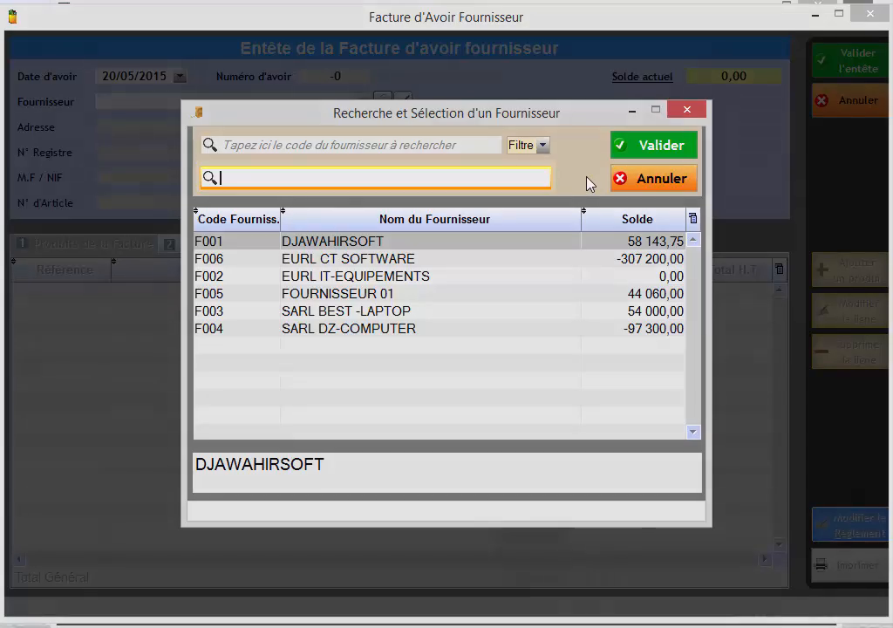
{"action": "type", "text": "DJ"}
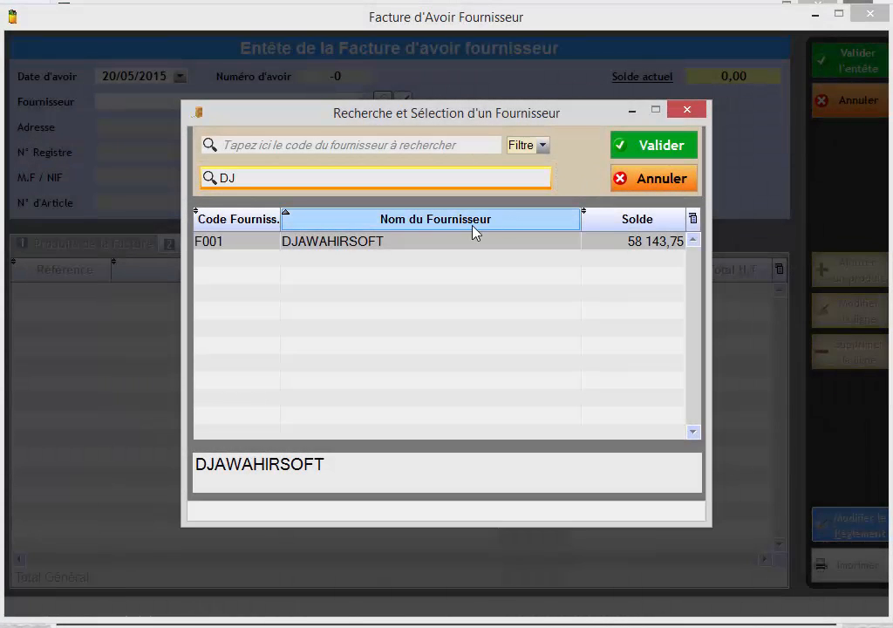
{"action": "double_click", "coordinate": [408, 241]}
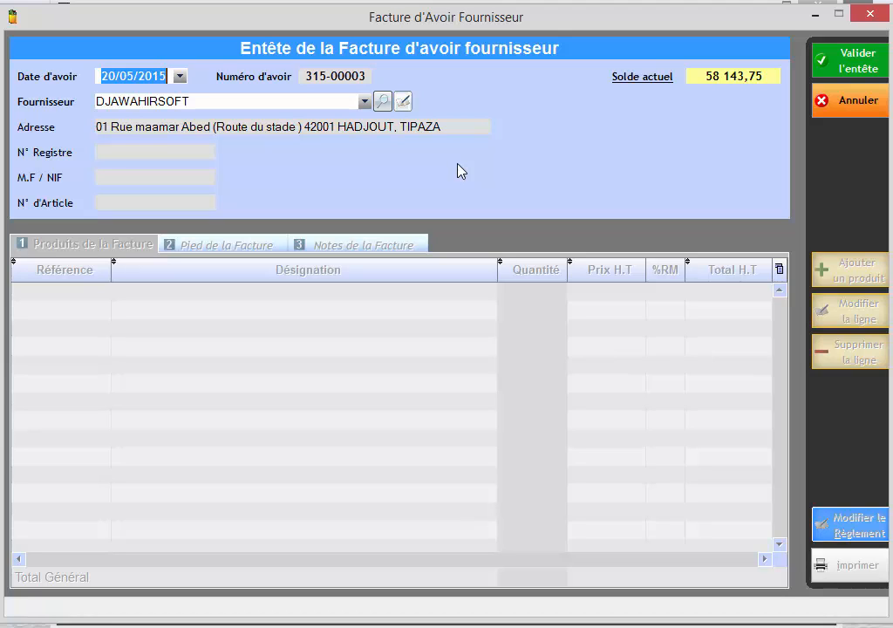
- Activate supplier credit note creation without a link to purchase invoices and validate the header with Dépôt Principal
{"action": "key", "text": "ctrl+alt+a"}
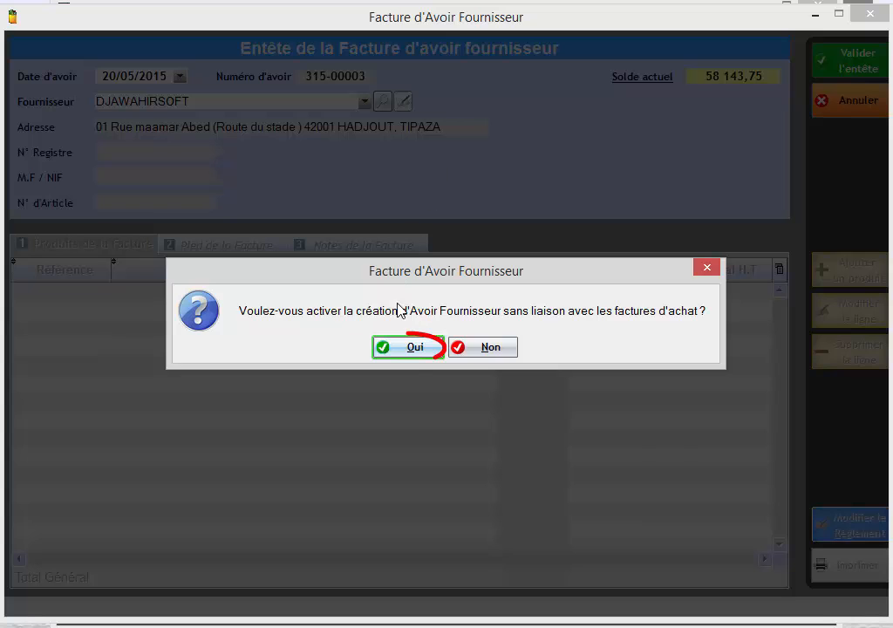
{"action": "left_click", "coordinate": [406, 350]}
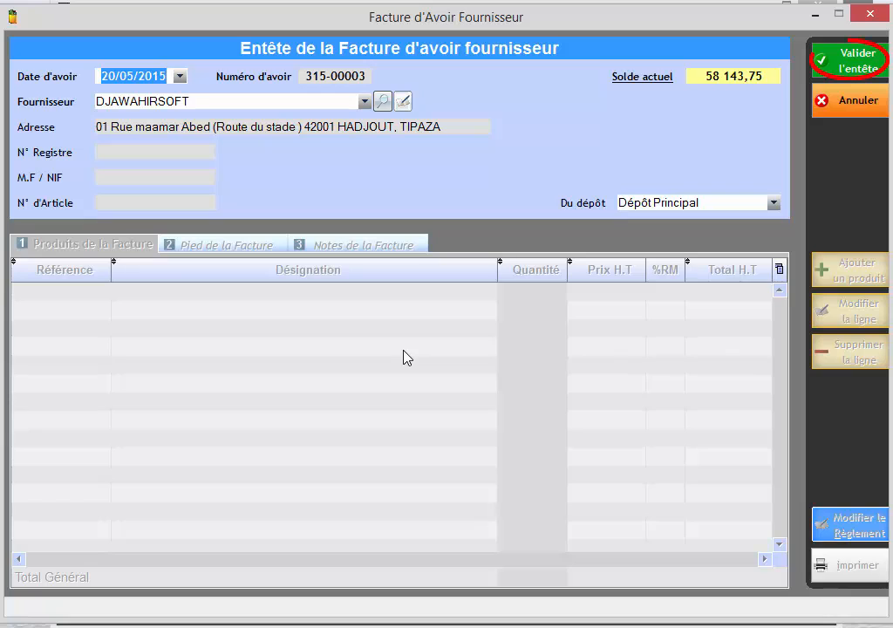
{"action": "left_click", "coordinate": [850, 64]}
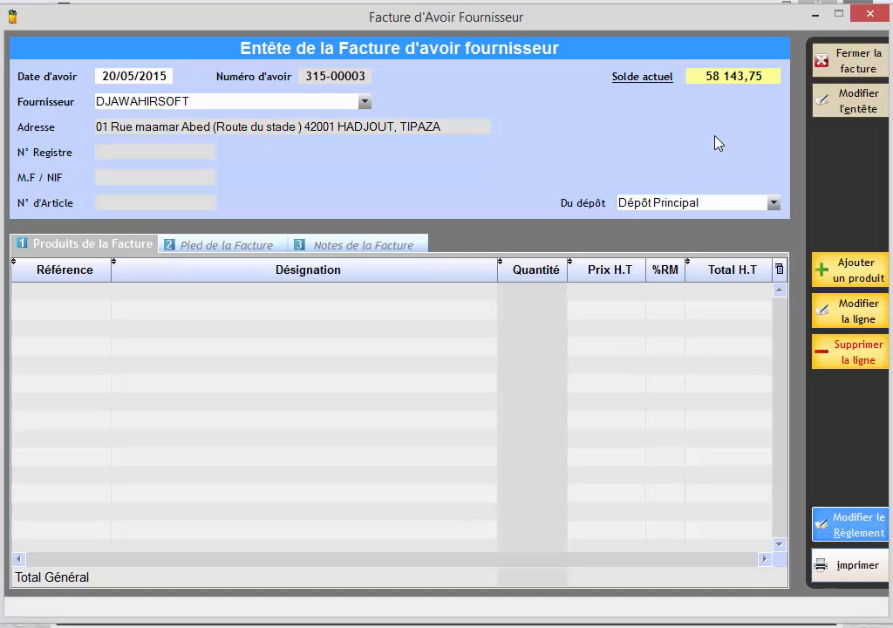
- Add the product LAPTOP MACBOOK AIR CORE I5 to the credit note with quantity 2 and a Prix Avoir H.T of 85000
{"action": "left_click", "coordinate": [844, 271]}
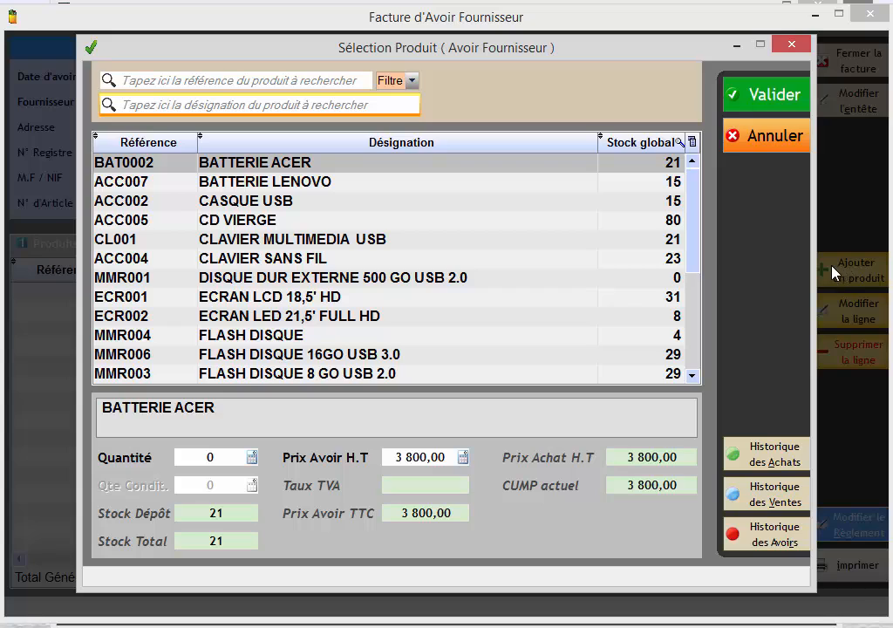
{"action": "left_click", "coordinate": [336, 103]}
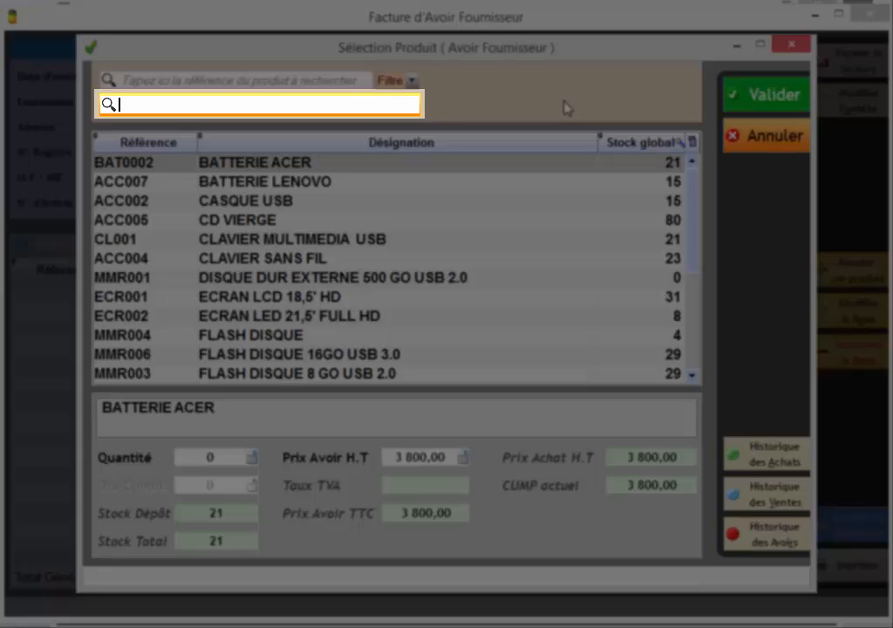
{"action": "type", "text": "MAC"}
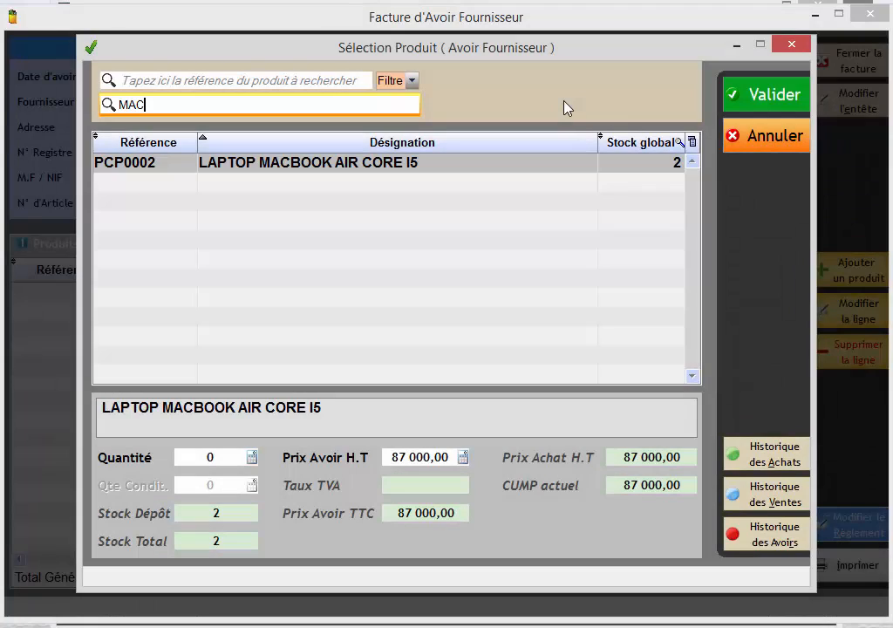
{"action": "left_click", "coordinate": [340, 164]}
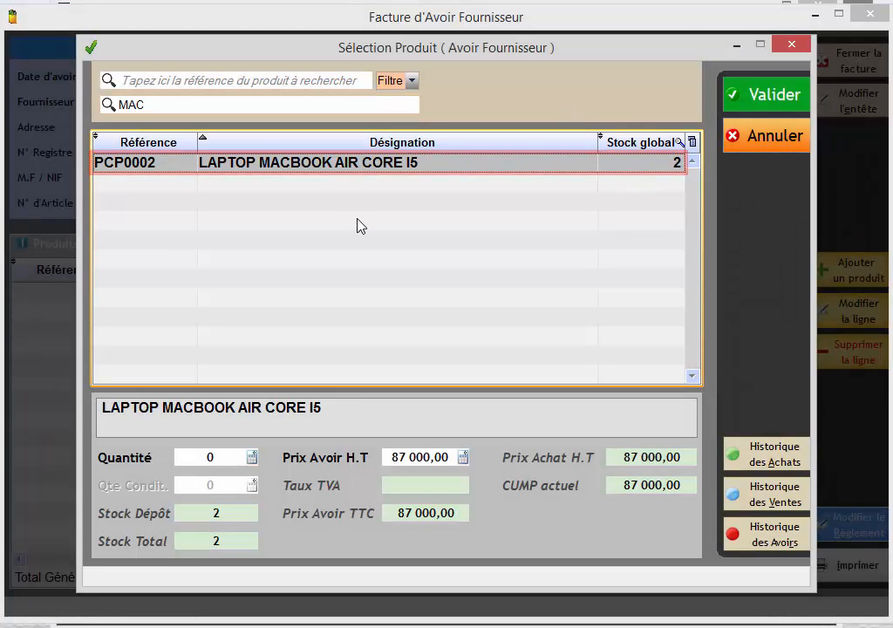
{"action": "key", "text": "Return"}
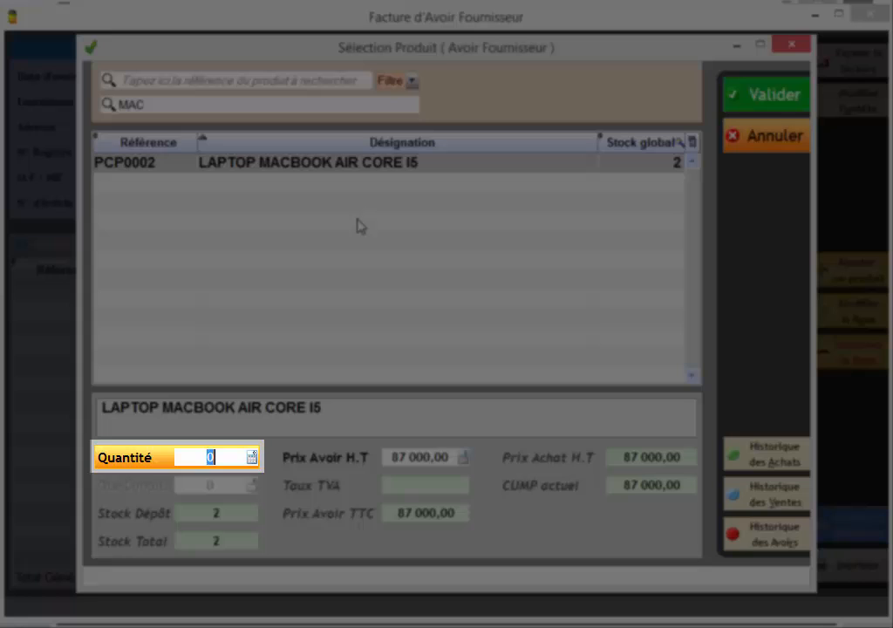
{"action": "type", "text": "2"}
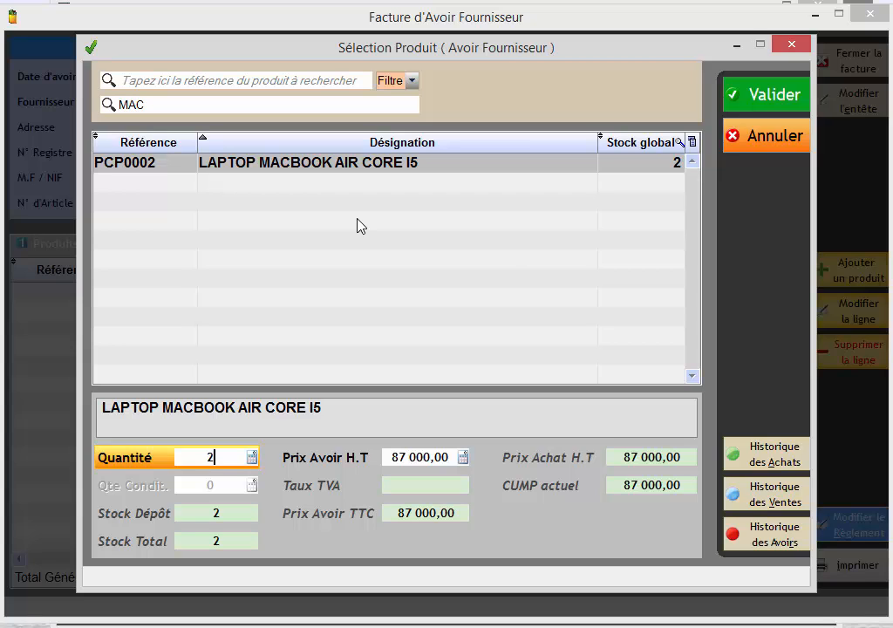
{"action": "key", "text": "Return"}
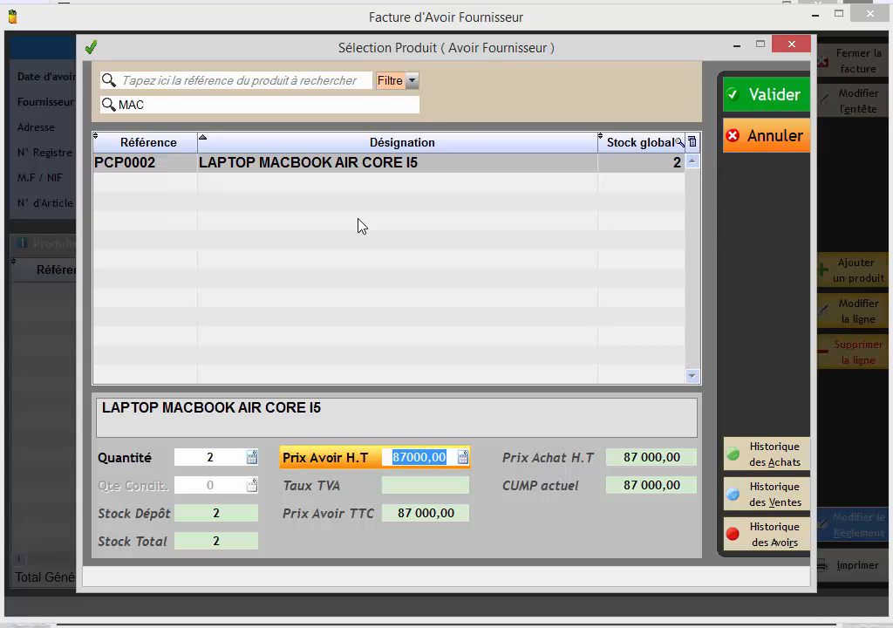
{"action": "type", "text": "8500"}
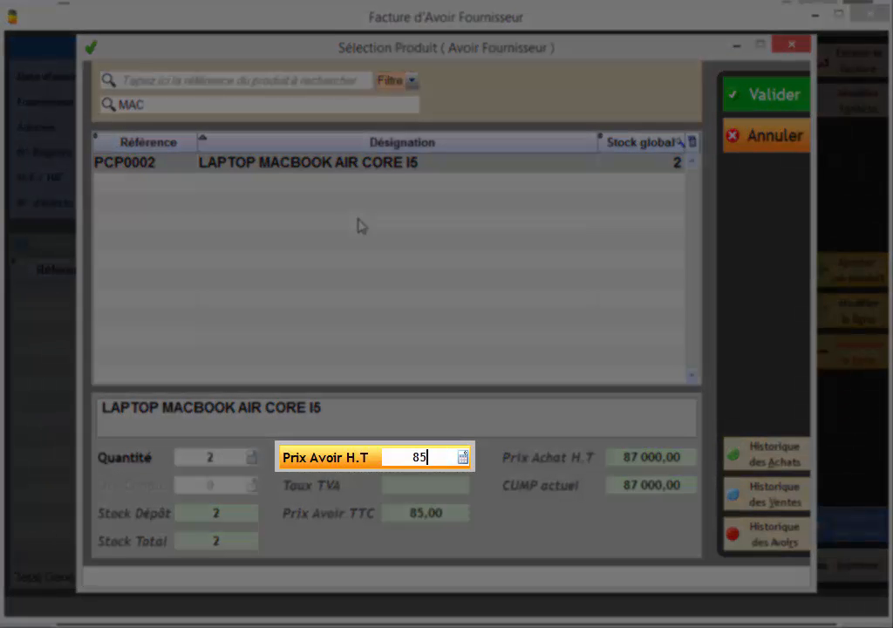
{"action": "type", "text": "0"}
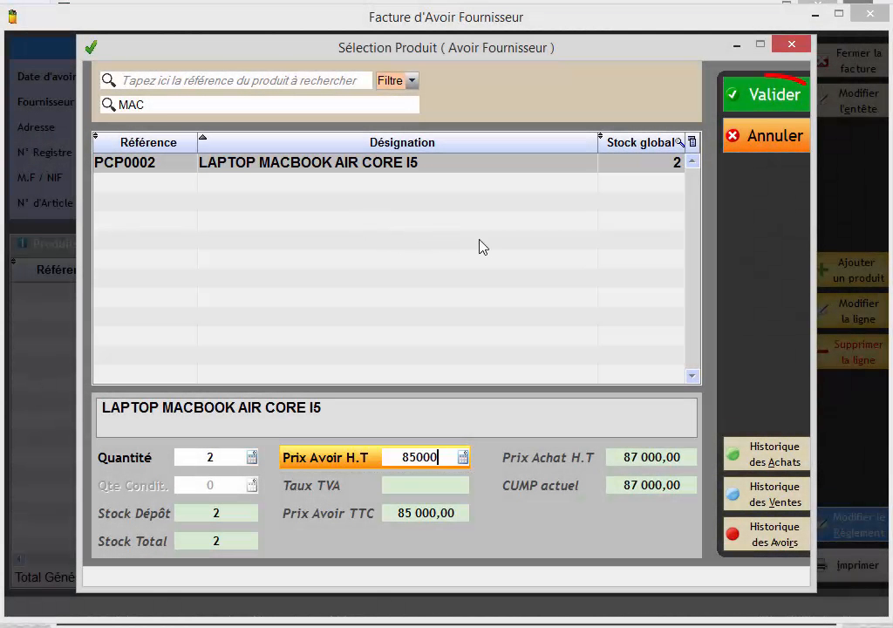
{"action": "left_click", "coordinate": [799, 107]}
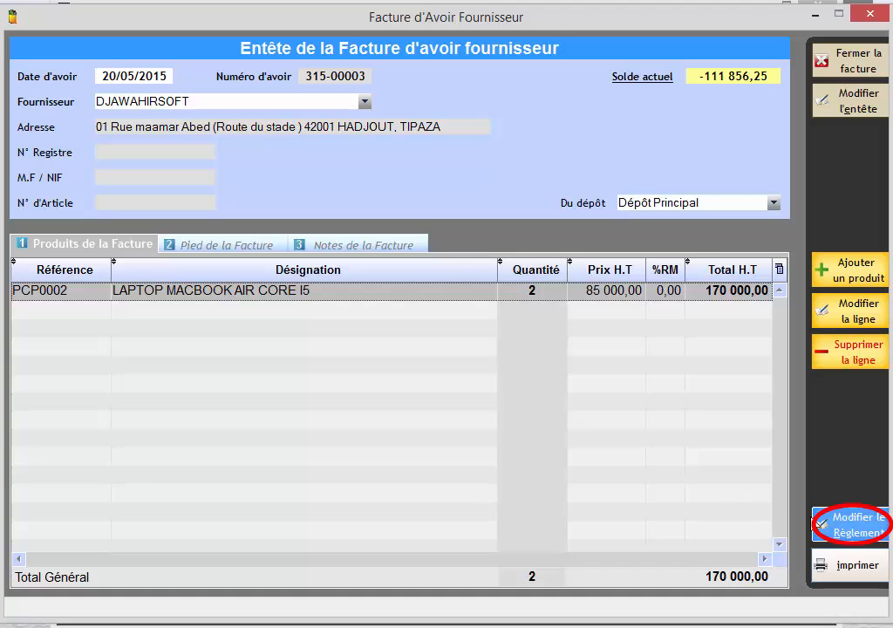
- Record an Espèces refund of 100000 for the DJAWAHIRSOFT credit note, and close the note and its list
{"action": "left_click", "coordinate": [824, 524]}
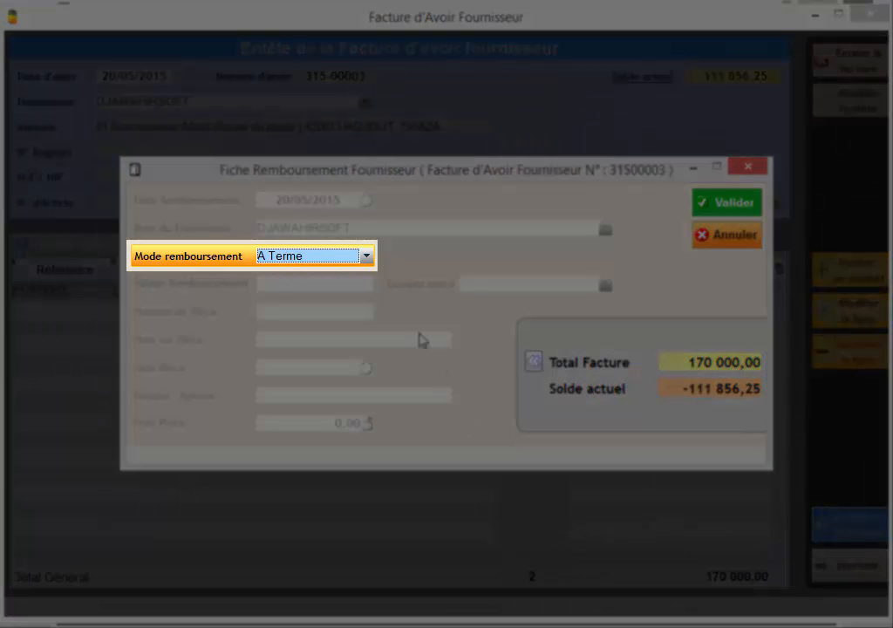
{"action": "left_click", "coordinate": [367, 256]}
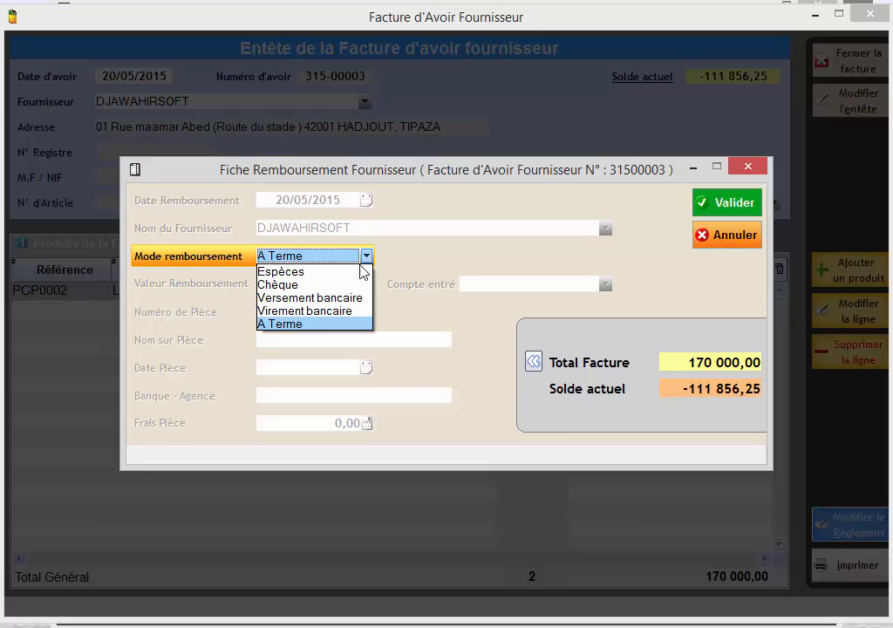
{"action": "left_click", "coordinate": [352, 273]}
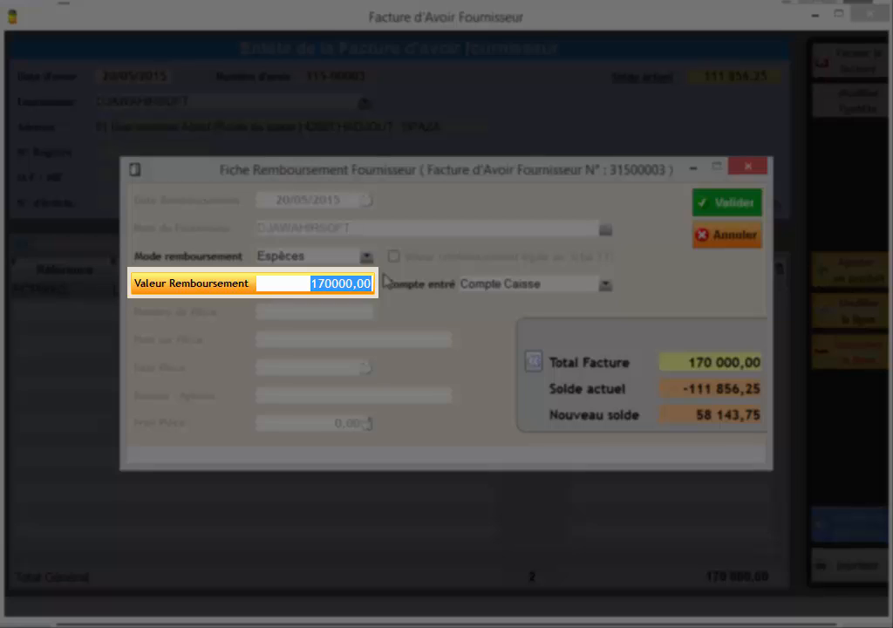
{"action": "key", "text": "BackSpace"}
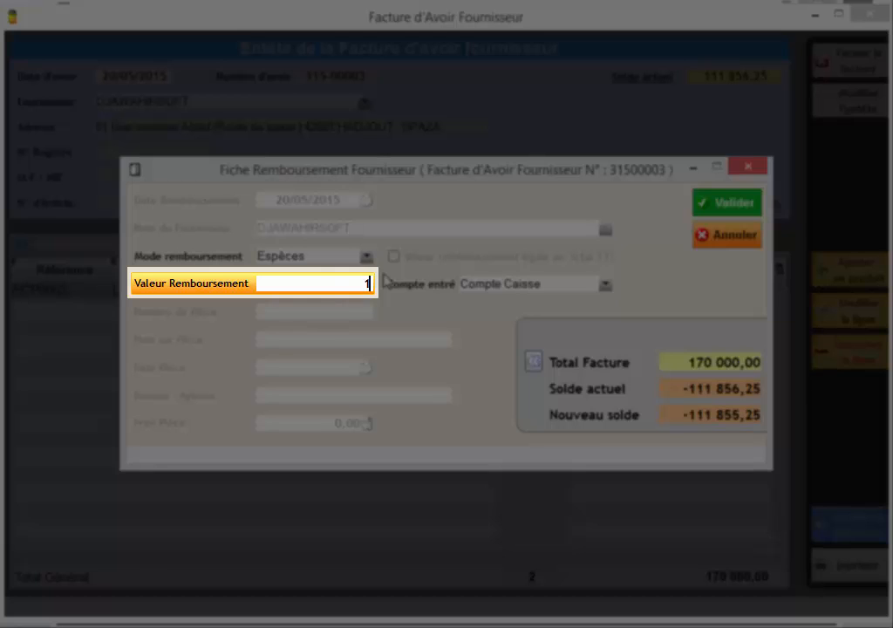
{"action": "type", "text": "100000"}
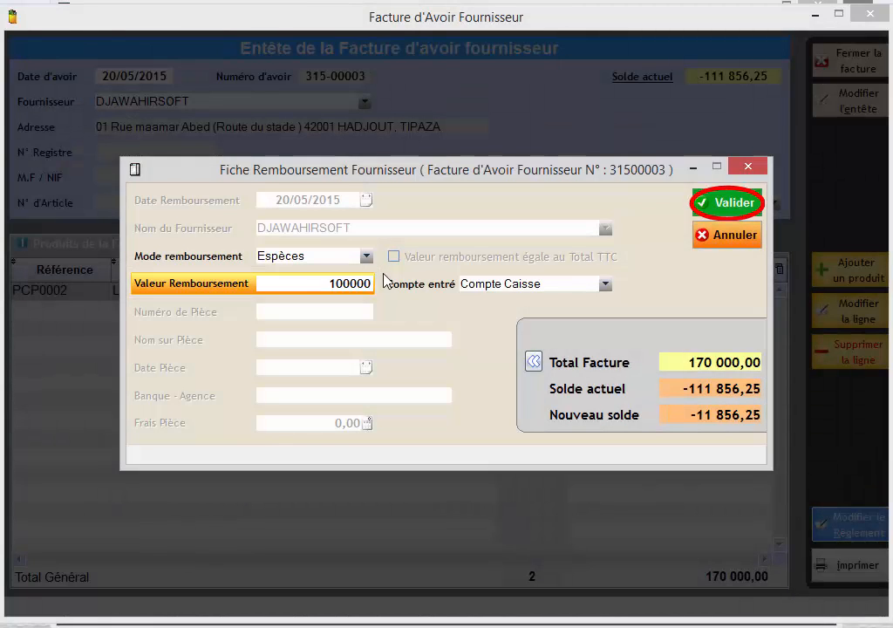
{"action": "left_click", "coordinate": [712, 202]}
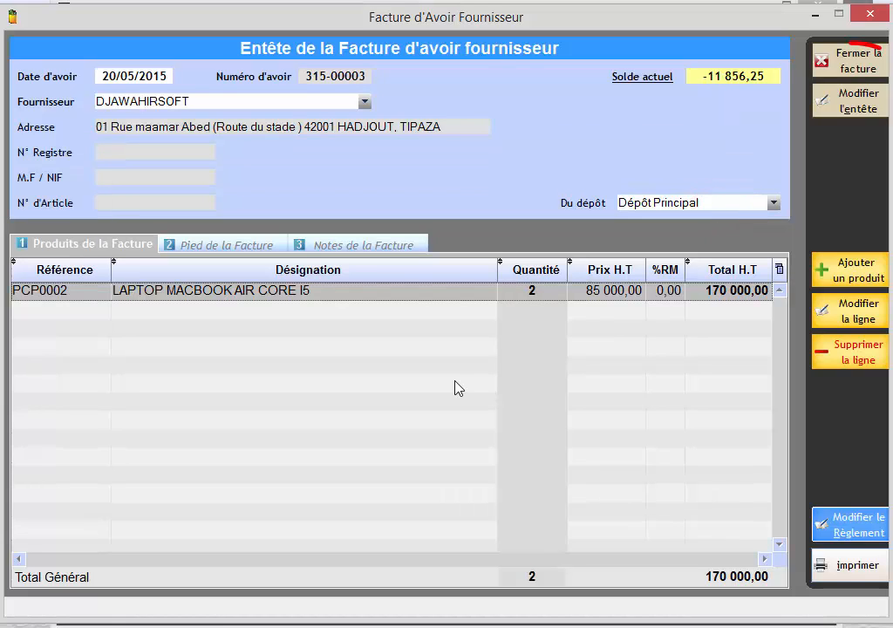
{"action": "left_click", "coordinate": [838, 68]}
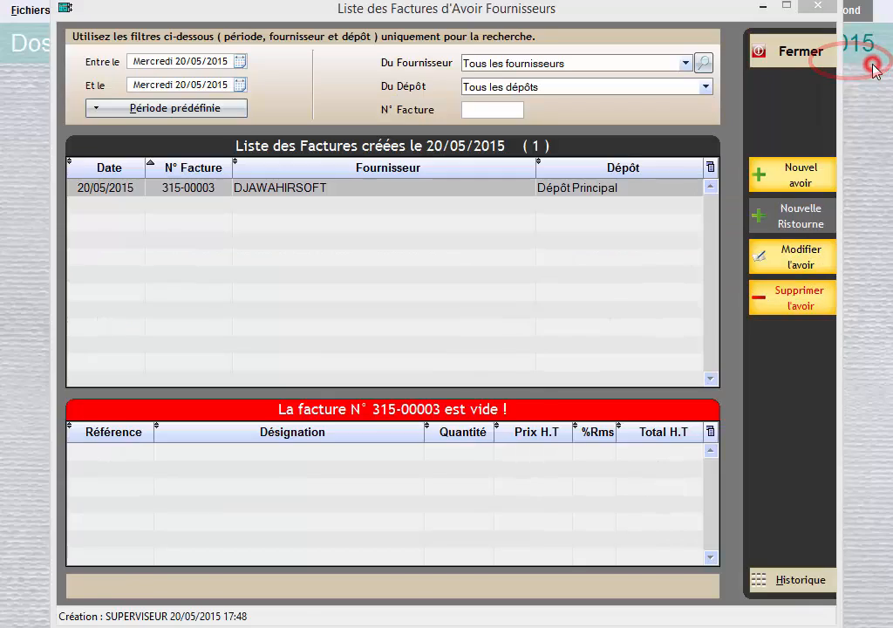
{"action": "left_click", "coordinate": [802, 55]}
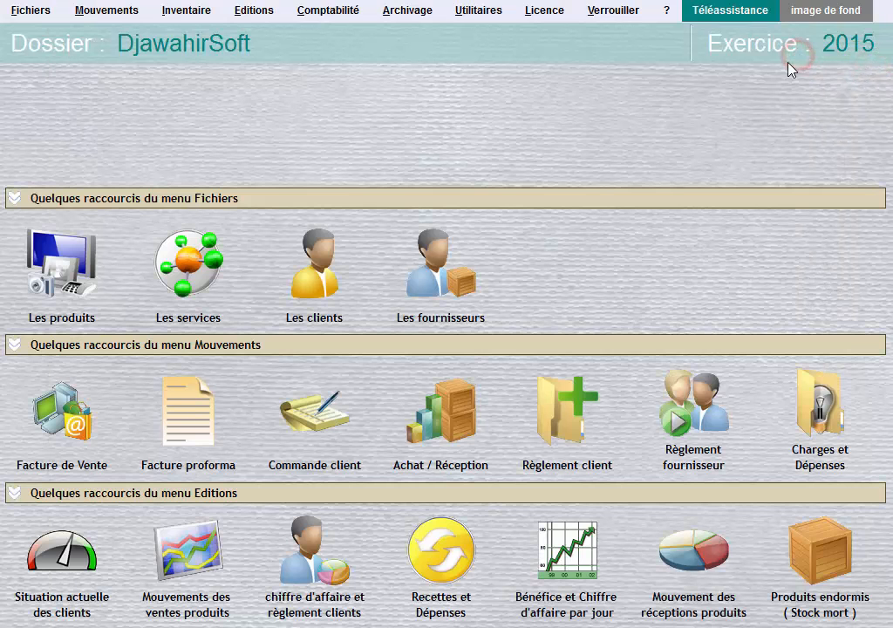